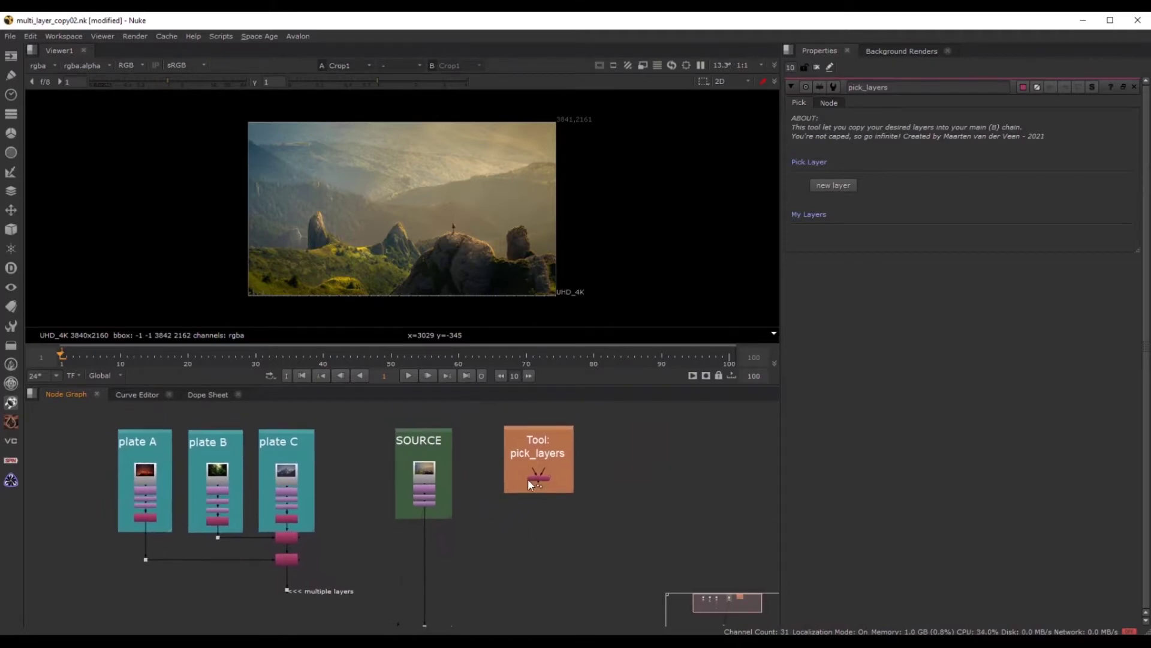
Step: Copy the pick_layers tool node and paste the duplicate beside the line running from SOURCE to the out dot
{"action": "scroll", "coordinate": [525, 474], "scroll_direction": "up", "scroll_amount": 3}
{"action": "scroll", "coordinate": [520, 470], "scroll_direction": "up", "scroll_amount": 4}
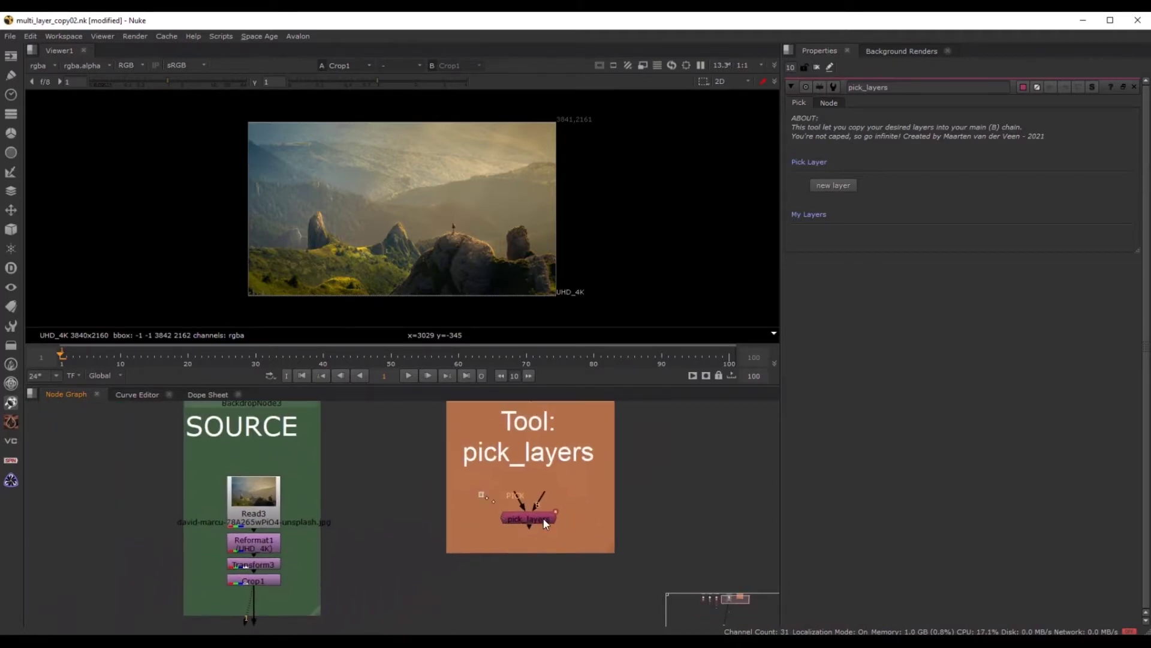
{"action": "left_click", "coordinate": [540, 519]}
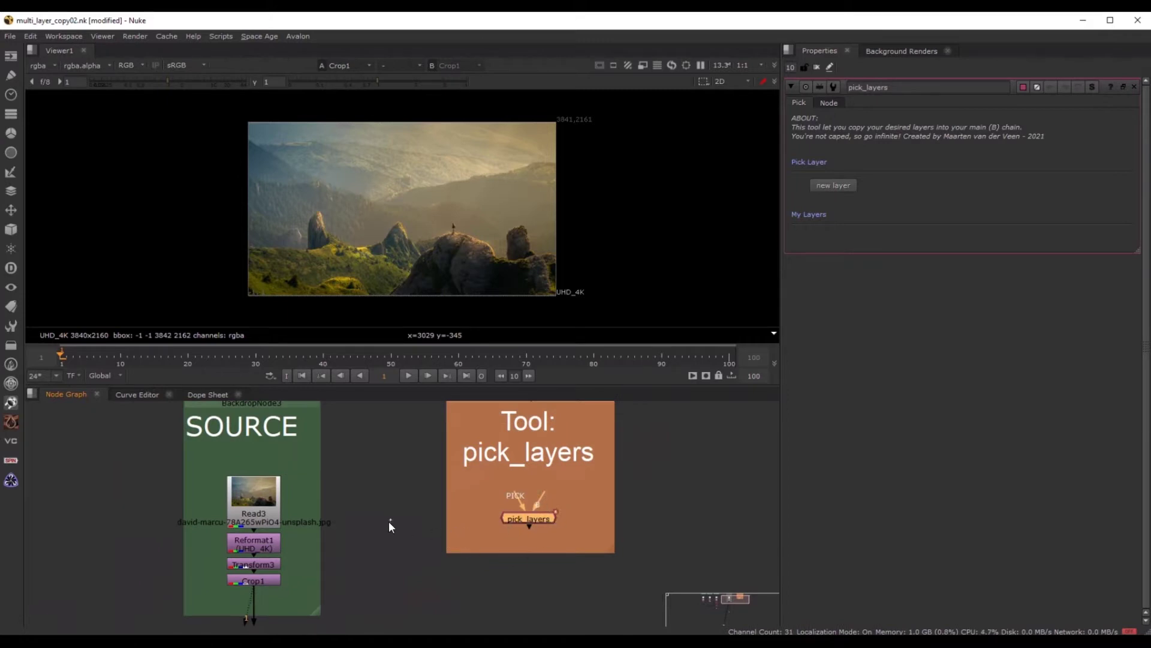
{"action": "scroll", "coordinate": [389, 520], "scroll_direction": "down", "scroll_amount": 5}
{"action": "middle_click_drag", "start_coordinate": [389, 549], "coordinate": [421, 506]}
{"action": "scroll", "coordinate": [421, 506], "scroll_direction": "up", "scroll_amount": 3}
{"action": "key", "text": "ctrl+v"}
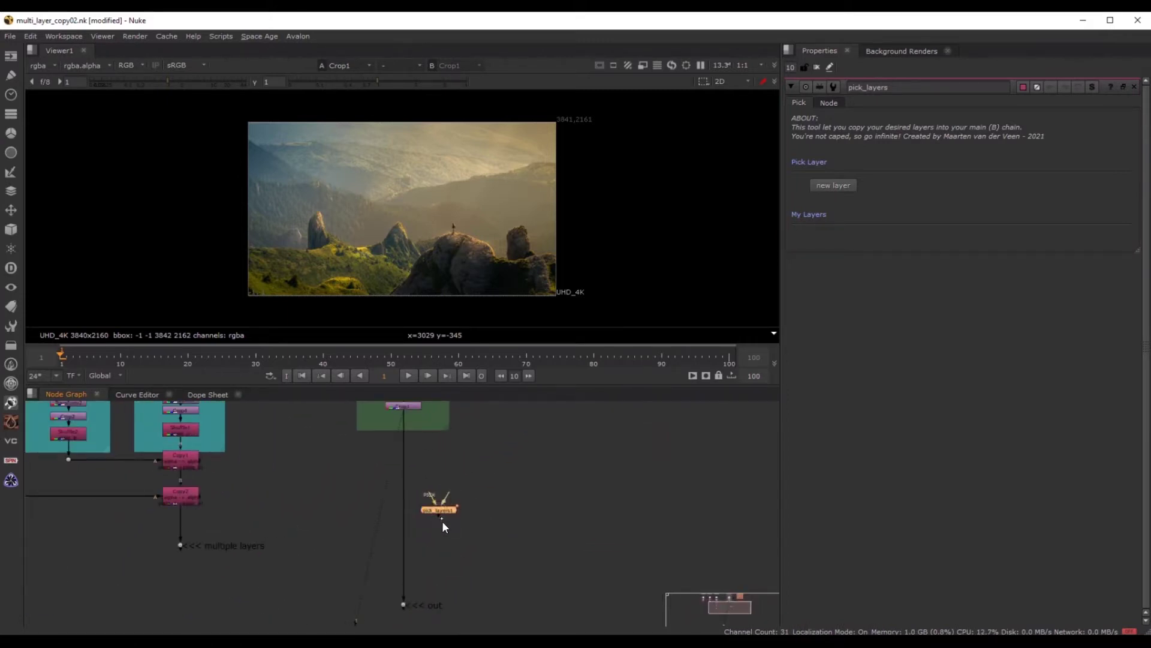
{"action": "left_click_drag", "start_coordinate": [439, 507], "coordinate": [447, 527]}
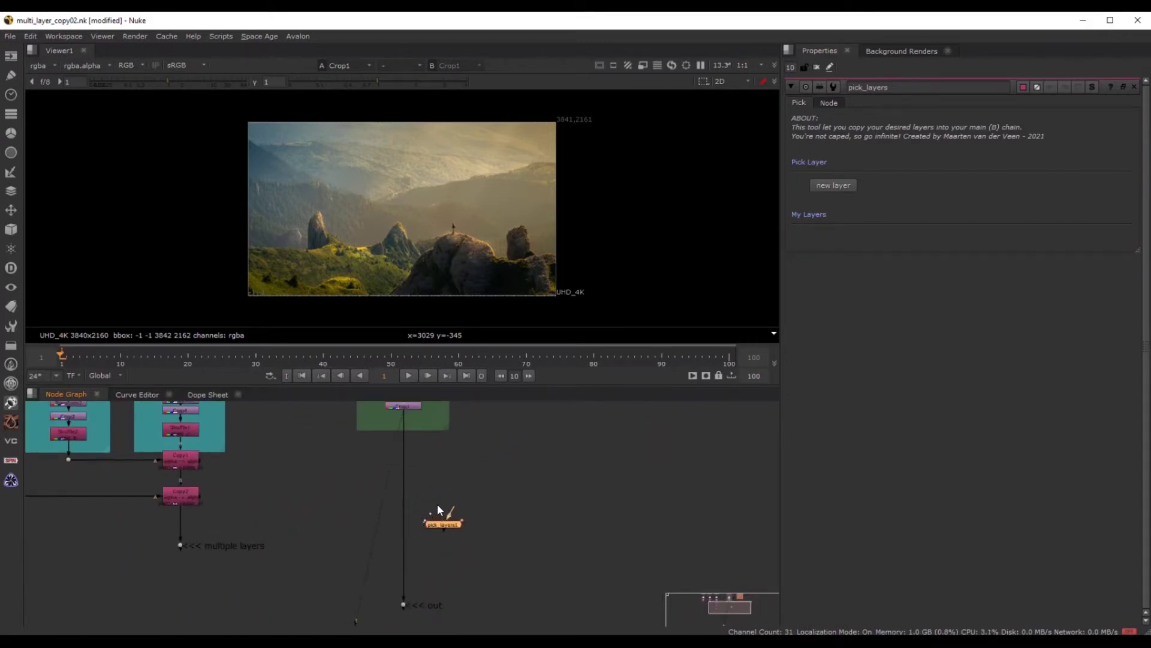
Step: Insert the duplicated pick_layers node into the line between SOURCE and the out dot
{"action": "scroll", "coordinate": [222, 576], "scroll_direction": "down", "scroll_amount": 5}
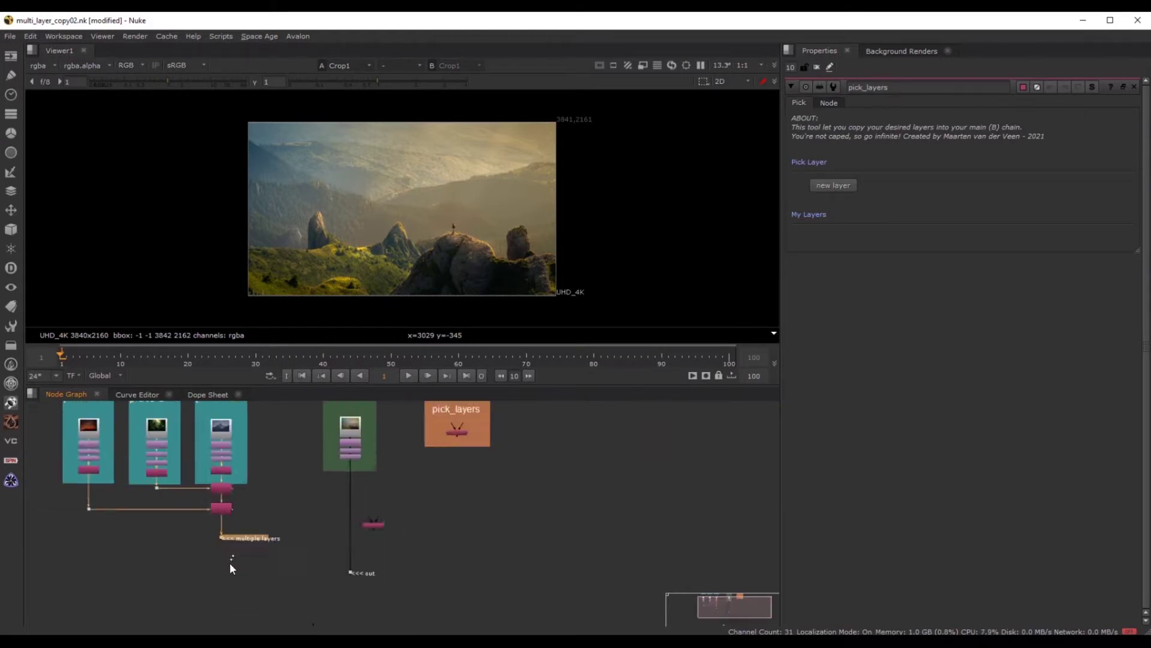
{"action": "scroll", "coordinate": [265, 534], "scroll_direction": "up", "scroll_amount": 5}
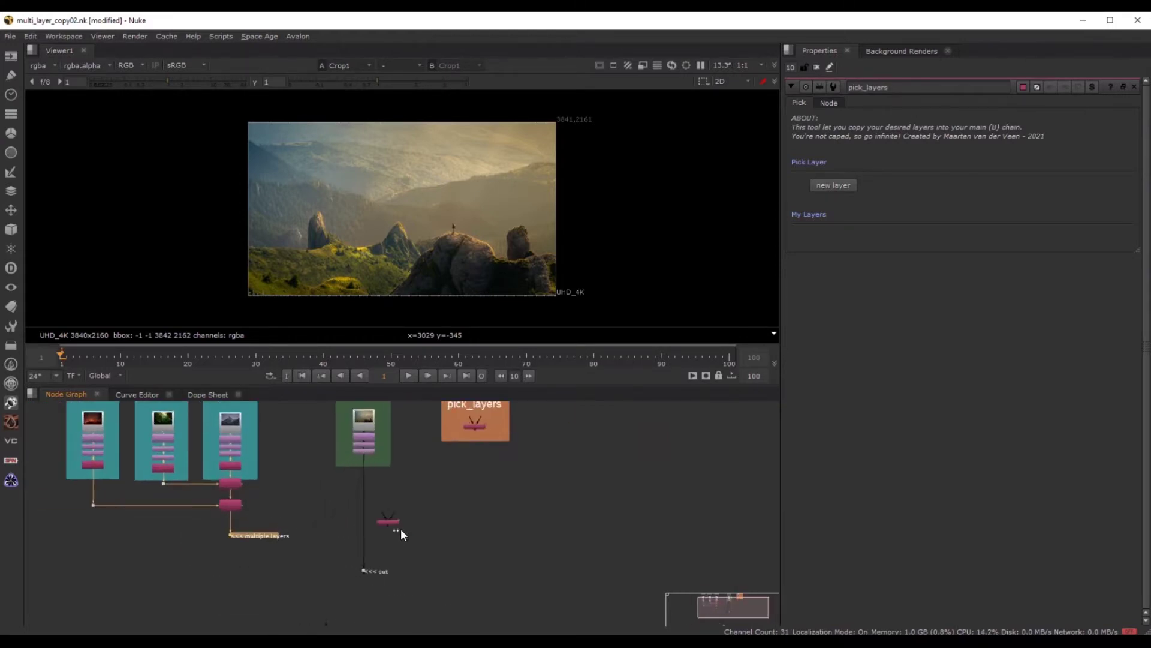
{"action": "scroll", "coordinate": [368, 528], "scroll_direction": "up", "scroll_amount": 2}
{"action": "left_click_drag", "start_coordinate": [383, 527], "coordinate": [363, 539]}
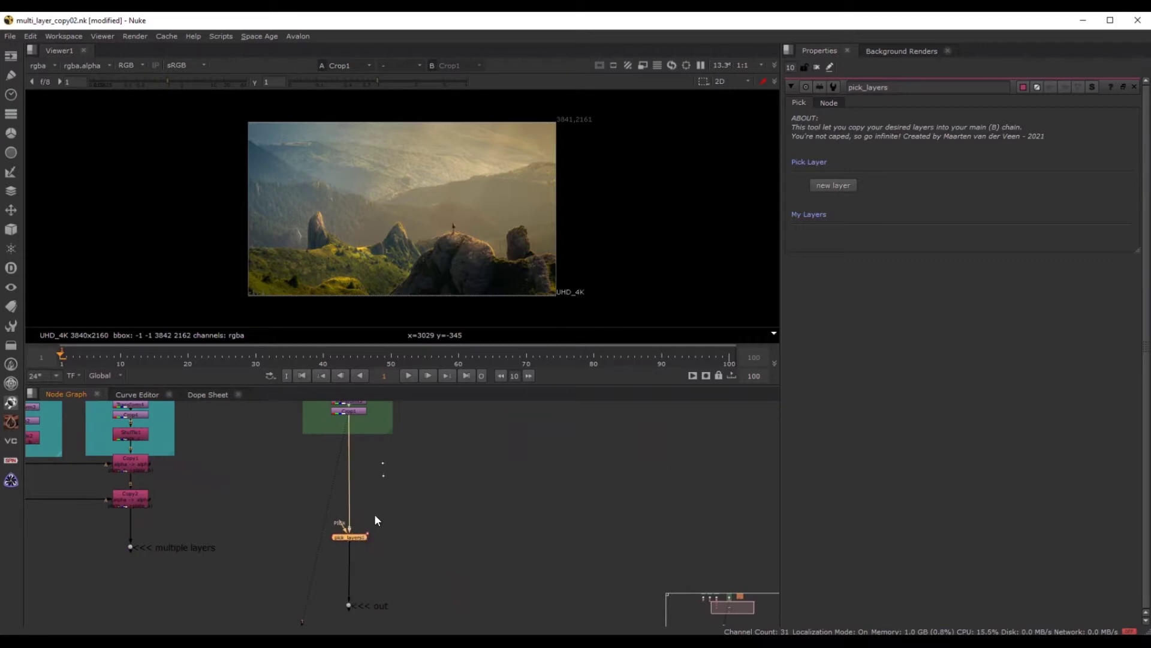
Step: Connect the PICK input of pick_layers1 to the "multiple layers" dot below Copy2
{"action": "middle_click_drag", "start_coordinate": [382, 459], "coordinate": [373, 531]}
{"action": "scroll", "coordinate": [373, 531], "scroll_direction": "down", "scroll_amount": 2}
{"action": "scroll", "coordinate": [353, 524], "scroll_direction": "up", "scroll_amount": 4}
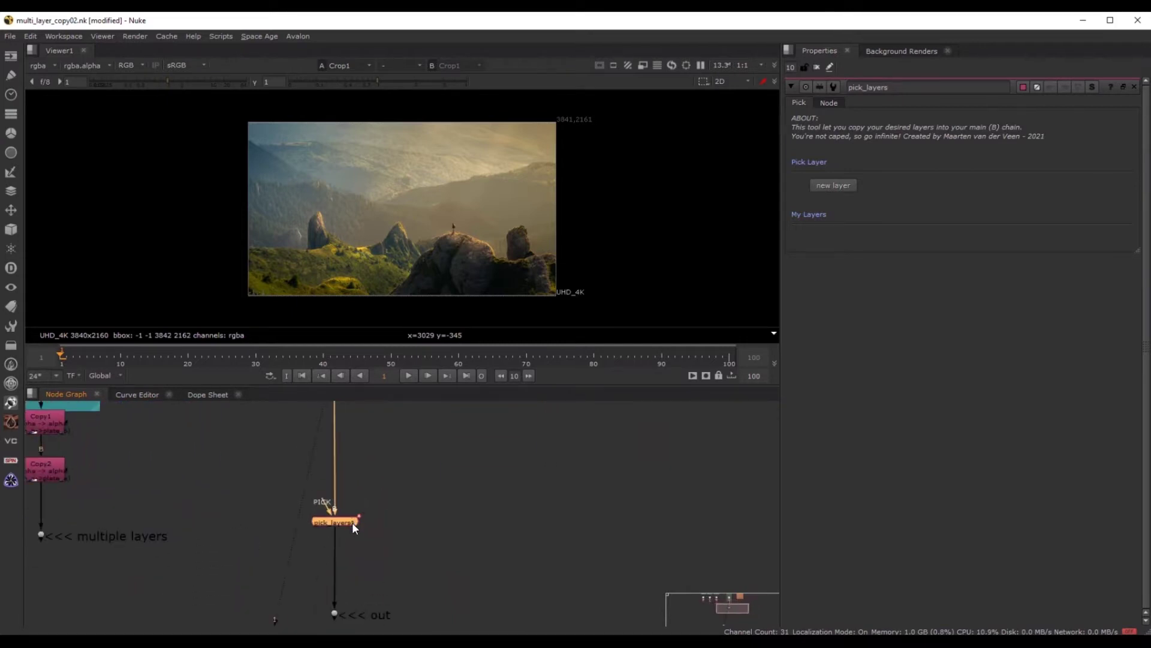
{"action": "scroll", "coordinate": [391, 484], "scroll_direction": "down", "scroll_amount": 2}
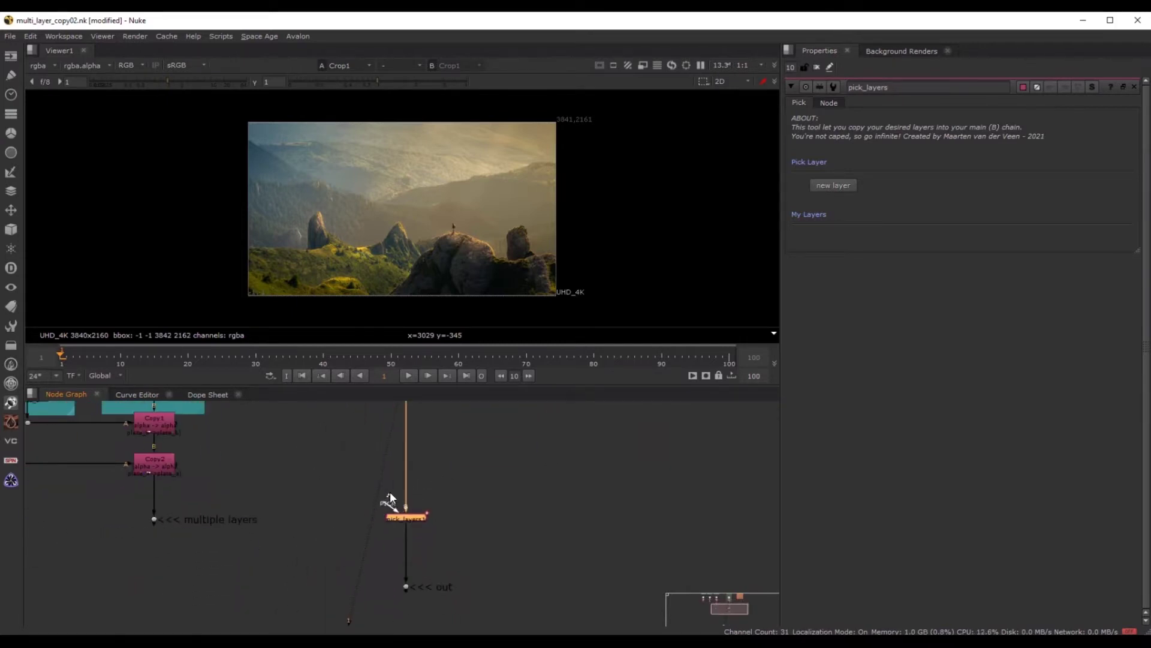
{"action": "left_click_drag", "start_coordinate": [388, 489], "coordinate": [154, 519]}
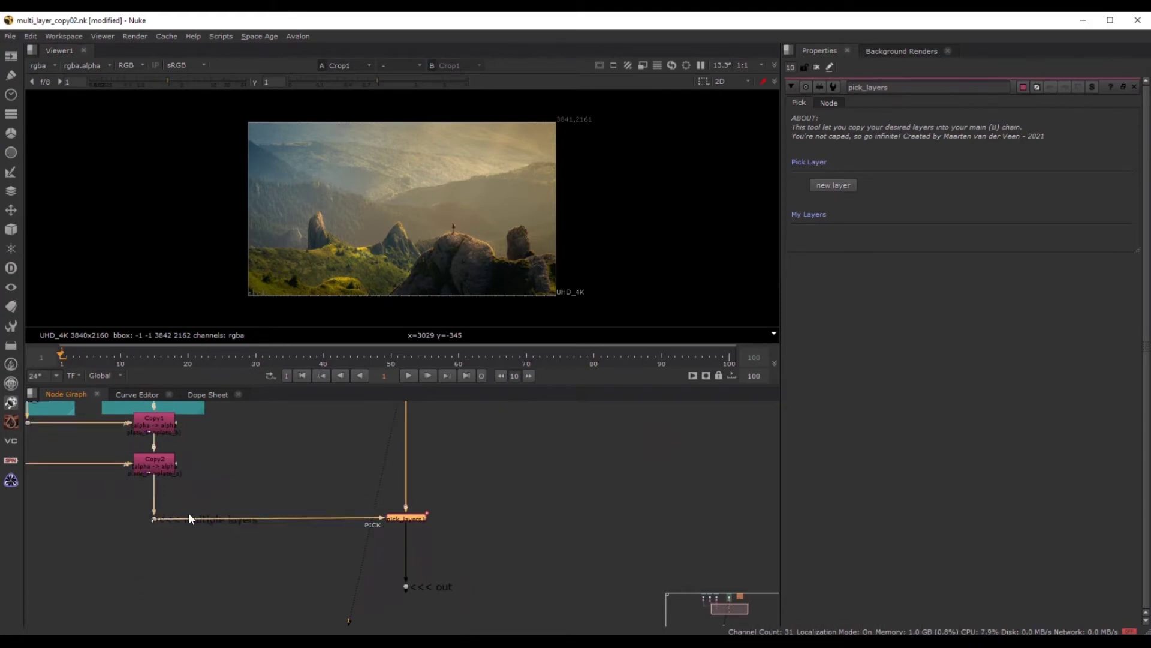
{"action": "left_click", "coordinate": [401, 517]}
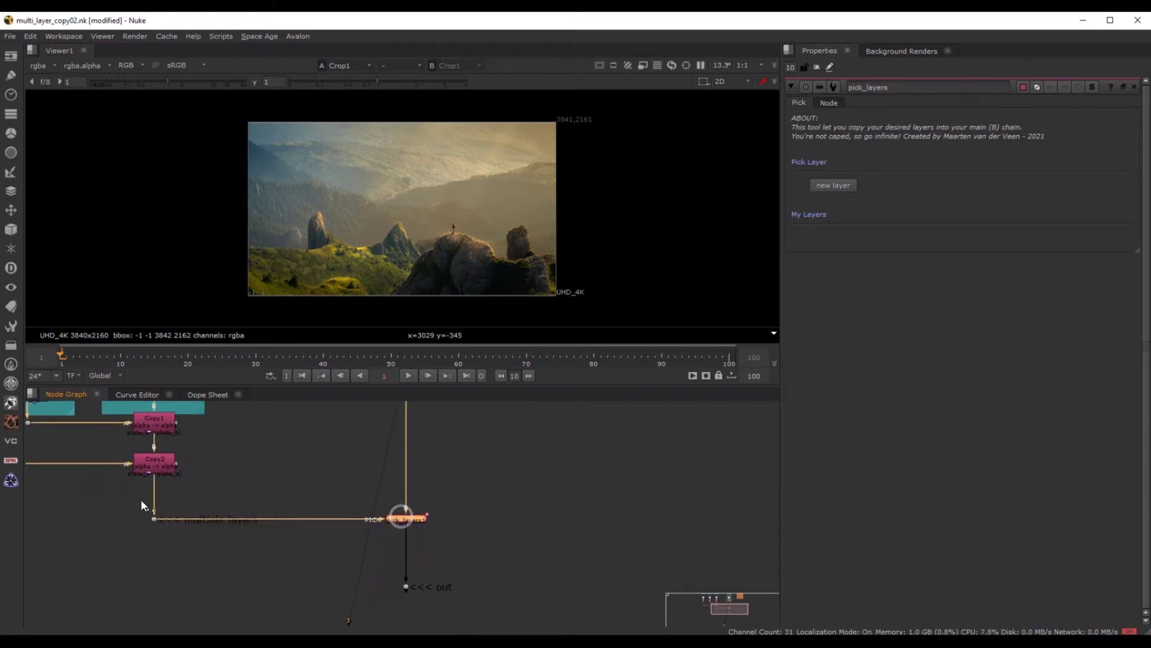
Step: View the output of the "multiple layers" dot and examine the plate A, B and C branches feeding it
{"action": "left_click", "coordinate": [157, 520]}
{"action": "left_click_drag", "start_coordinate": [222, 520], "coordinate": [204, 520]}
{"action": "scroll", "coordinate": [210, 521], "scroll_direction": "down", "scroll_amount": 5}
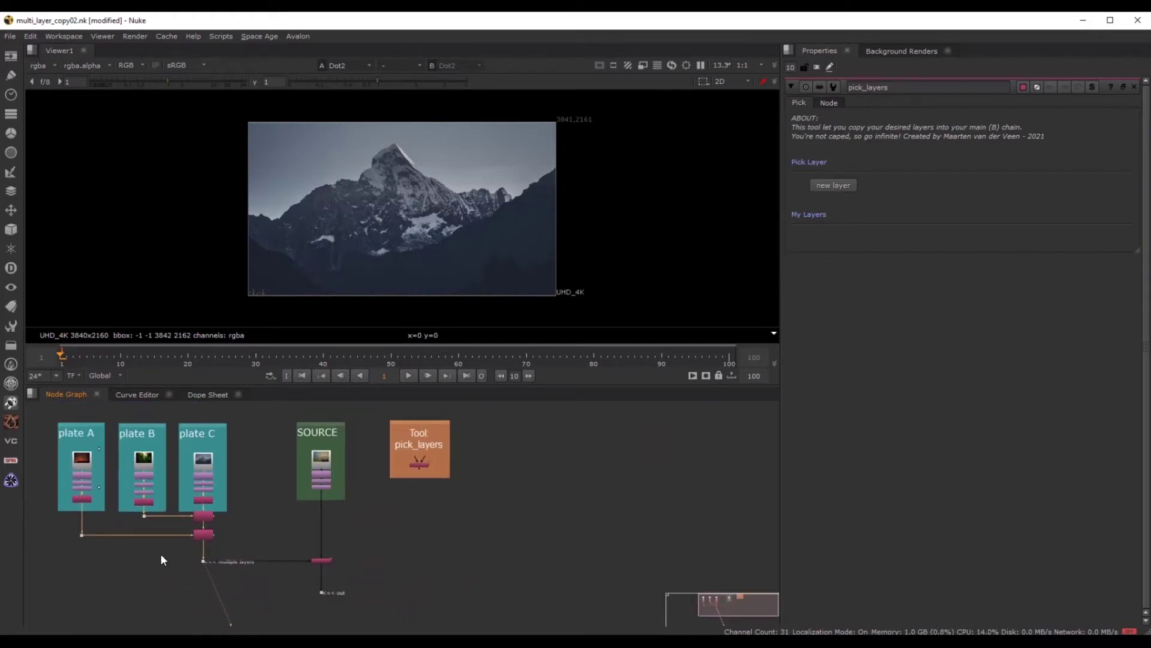
{"action": "scroll", "coordinate": [350, 549], "scroll_direction": "up", "scroll_amount": 3}
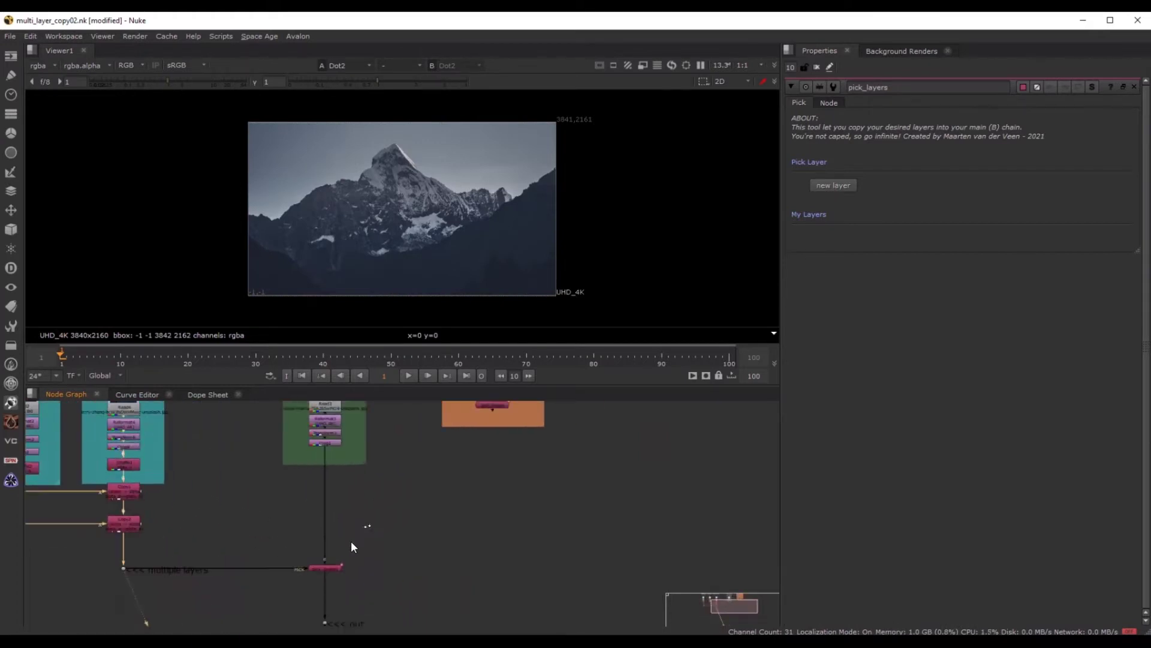
Step: View the output of pick_layers1 and check which layers the viewer offers for it
{"action": "key", "text": "1"}
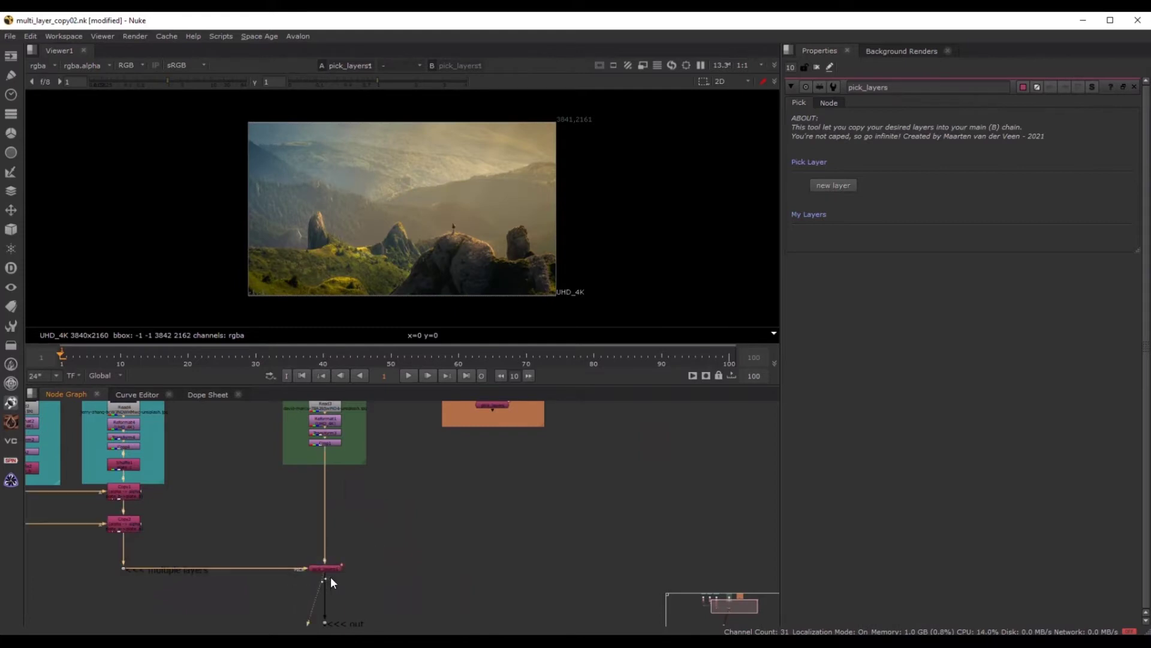
{"action": "left_click", "coordinate": [338, 567]}
{"action": "left_click", "coordinate": [335, 569]}
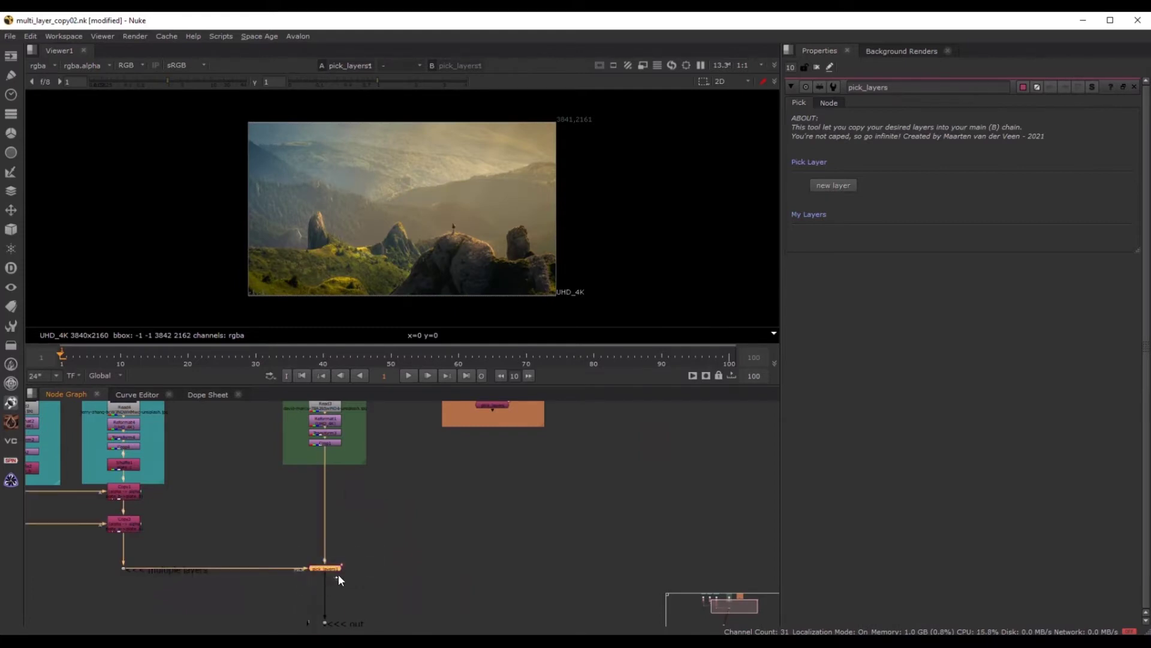
{"action": "left_click", "coordinate": [51, 67]}
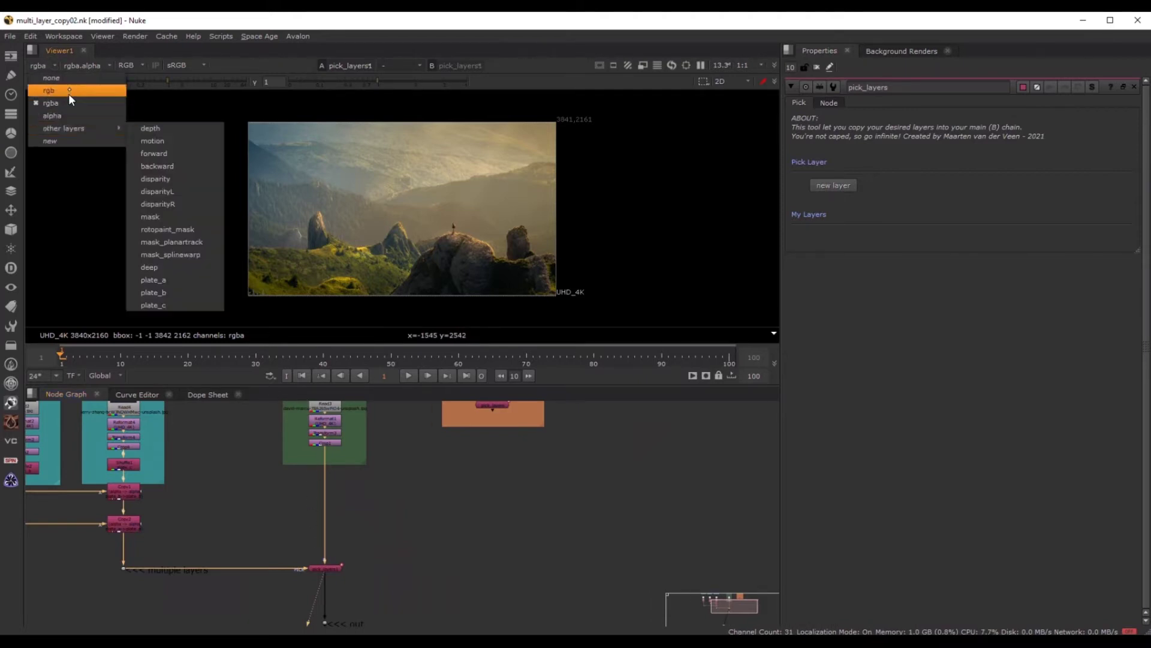
{"action": "left_click", "coordinate": [201, 426]}
Step: View the "multiple layers" dot, look at its plate_a, plate_b and plate_c layers in turn, and return the viewer to rgba
{"action": "scroll", "coordinate": [224, 563], "scroll_direction": "up", "scroll_amount": 2}
{"action": "scroll", "coordinate": [275, 534], "scroll_direction": "up", "scroll_amount": 2}
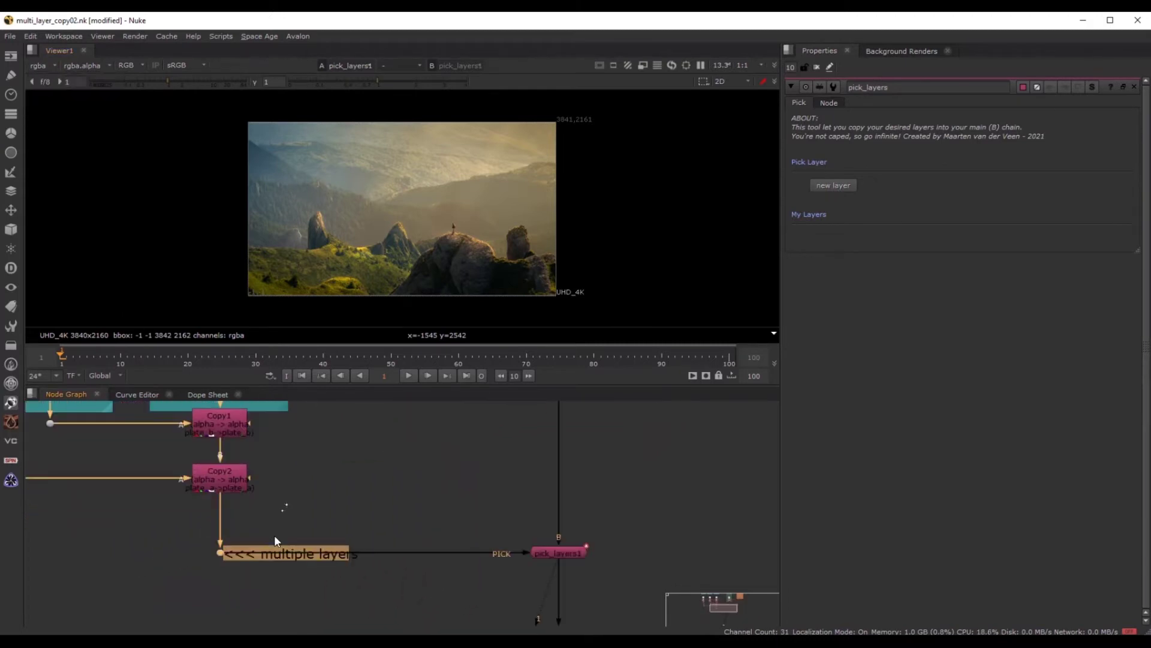
{"action": "key", "text": "1"}
{"action": "left_click", "coordinate": [257, 602]}
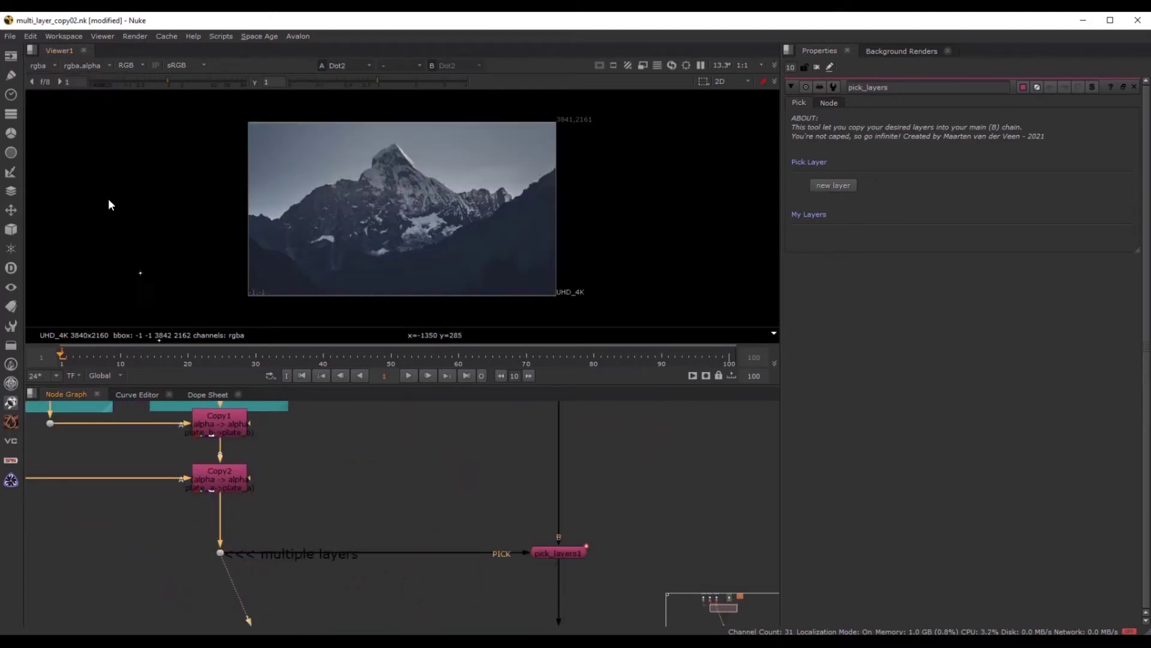
{"action": "left_click", "coordinate": [48, 64]}
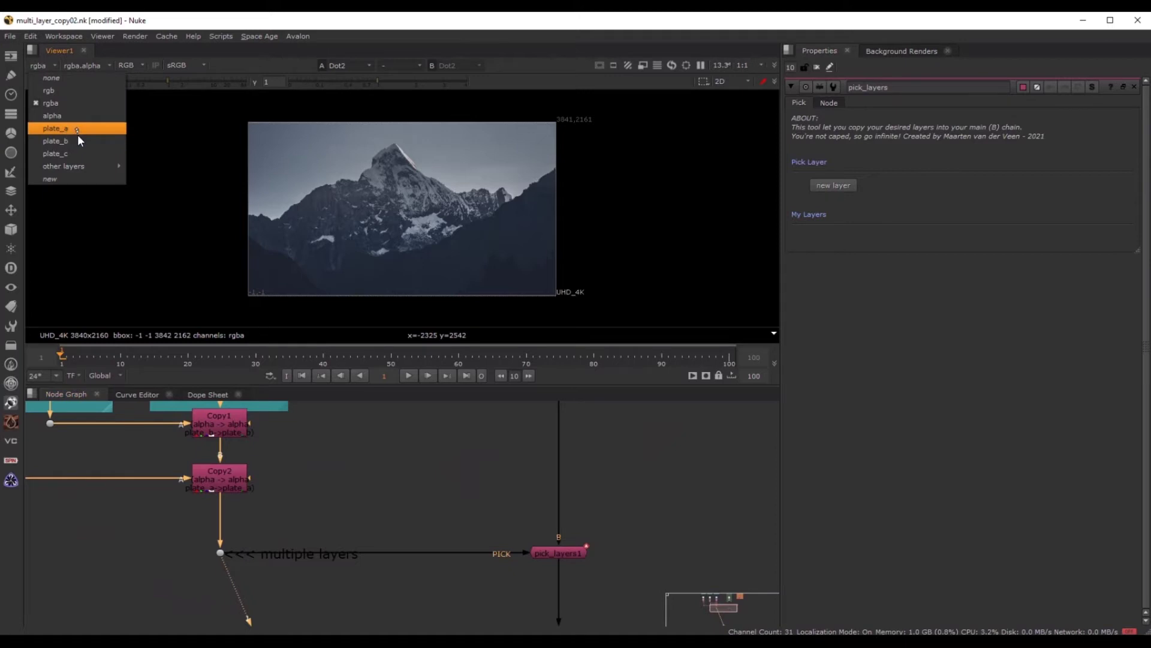
{"action": "left_click", "coordinate": [73, 128]}
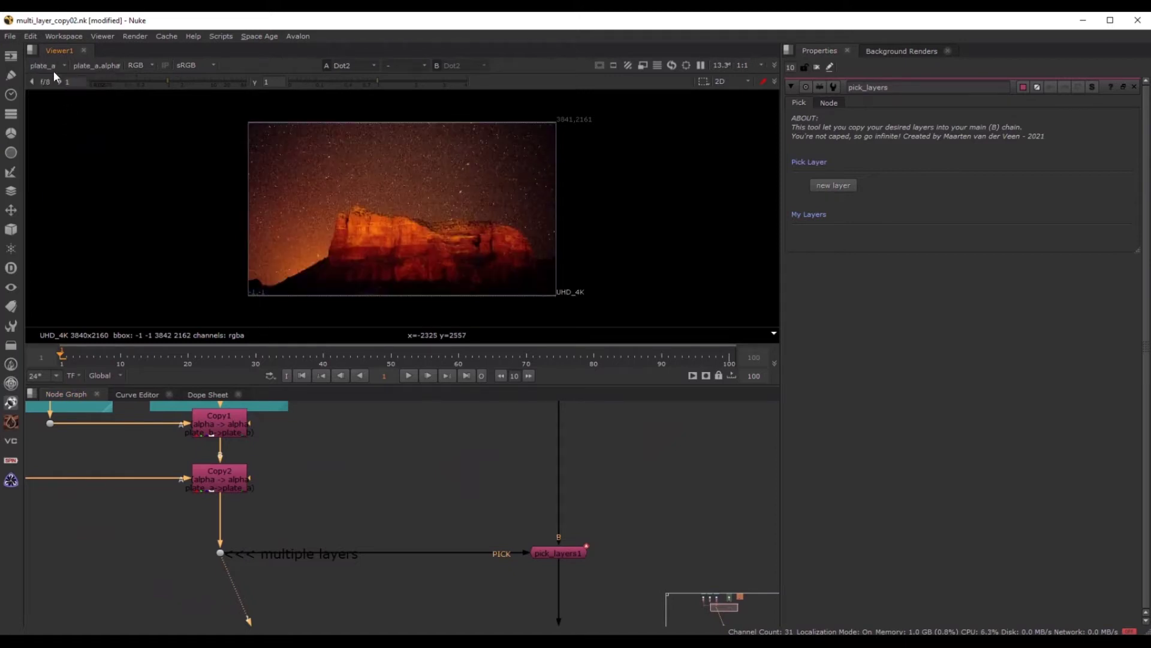
{"action": "left_click", "coordinate": [53, 67]}
{"action": "left_click", "coordinate": [67, 140]}
{"action": "left_click", "coordinate": [52, 68]}
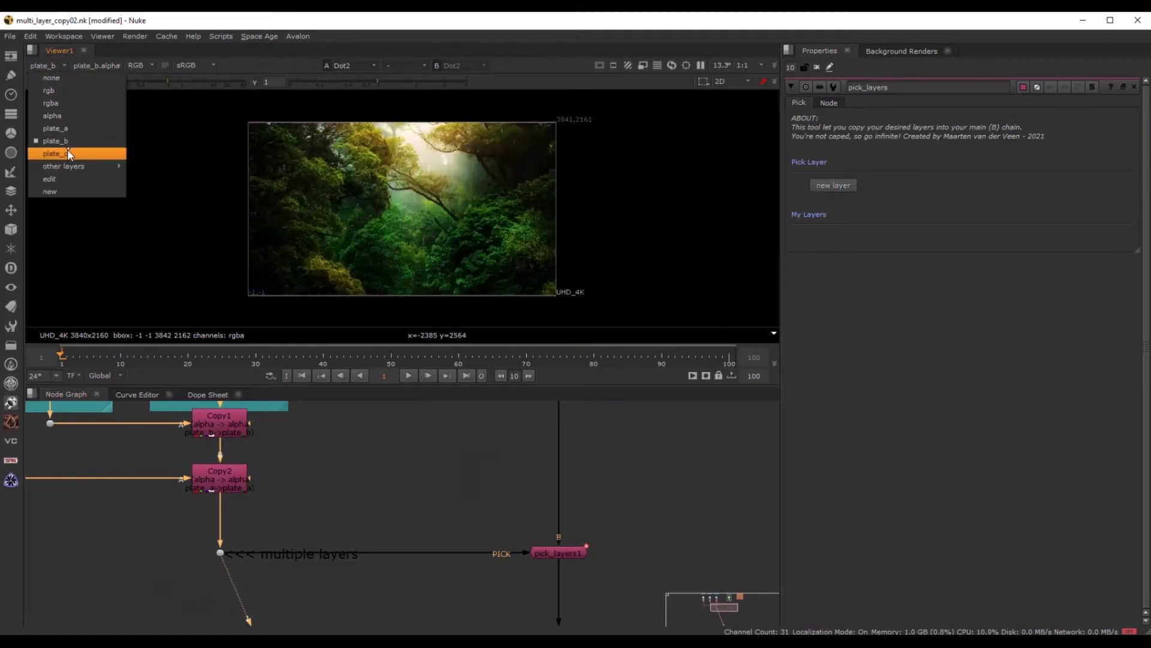
{"action": "left_click", "coordinate": [67, 153]}
{"action": "left_click", "coordinate": [50, 64]}
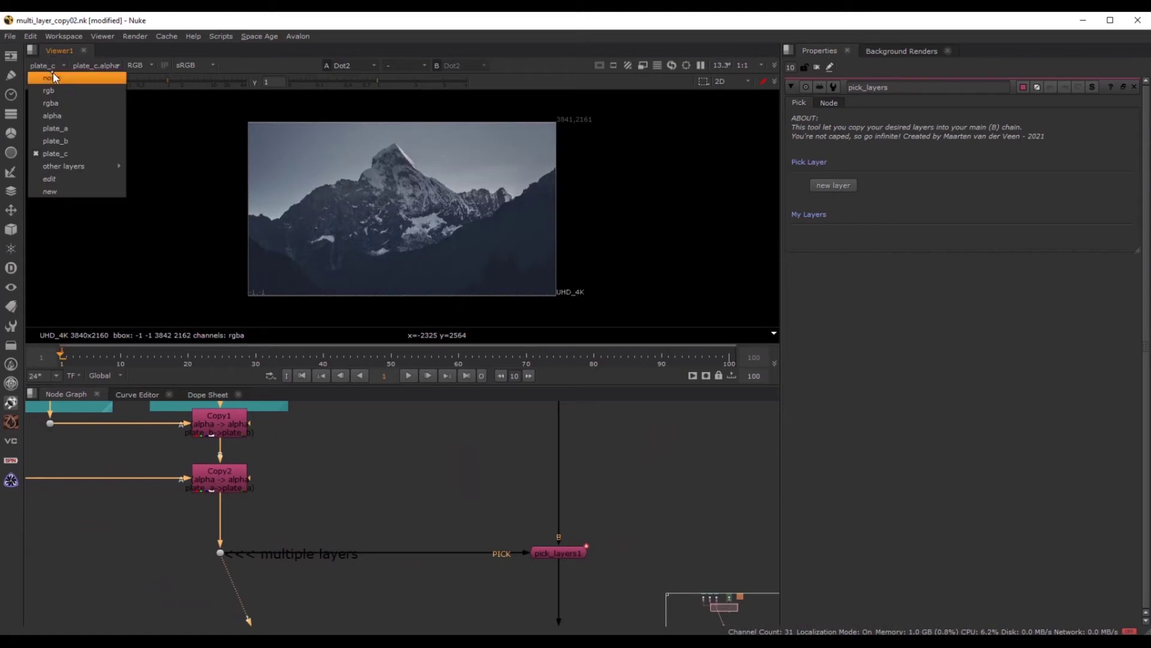
{"action": "left_click", "coordinate": [65, 104]}
Step: Switch the viewer back to the output of pick_layers1
{"action": "left_click", "coordinate": [564, 551]}
{"action": "key", "text": "1"}
{"action": "left_click", "coordinate": [609, 581]}
{"action": "middle_click_drag", "start_coordinate": [585, 511], "coordinate": [546, 480]}
{"action": "scroll", "coordinate": [546, 480], "scroll_direction": "up", "scroll_amount": 2}
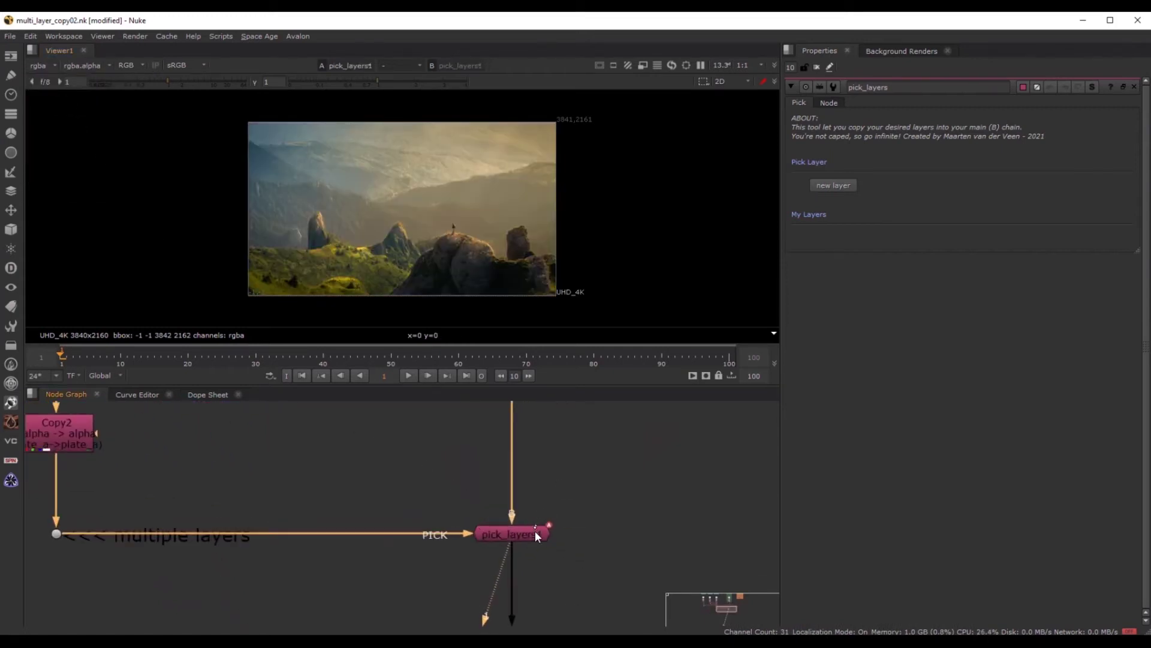
Step: Open the properties of pick_layers1 and limit the number of open property panels to 1
{"action": "double_click", "coordinate": [536, 532]}
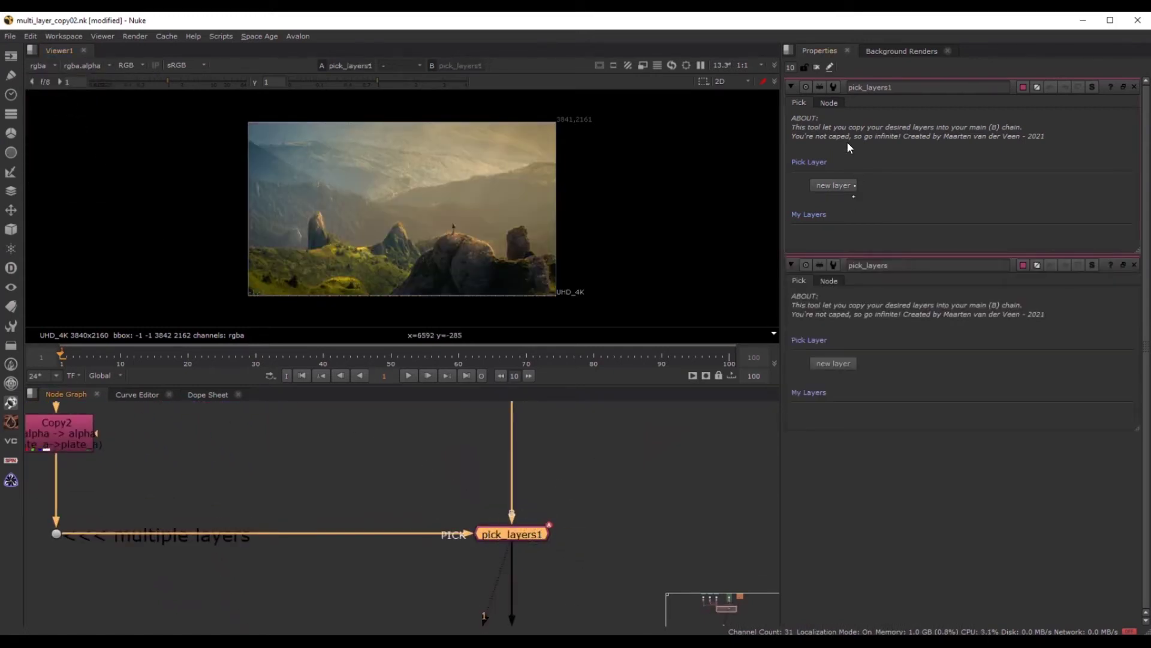
{"action": "double_click", "coordinate": [792, 67]}
{"action": "type", "text": "1"}
{"action": "key", "text": "Return"}
Step: Check the viewer's available layers for pick_layers1 before any layer is picked
{"action": "left_click", "coordinate": [565, 513]}
{"action": "left_click", "coordinate": [533, 533]}
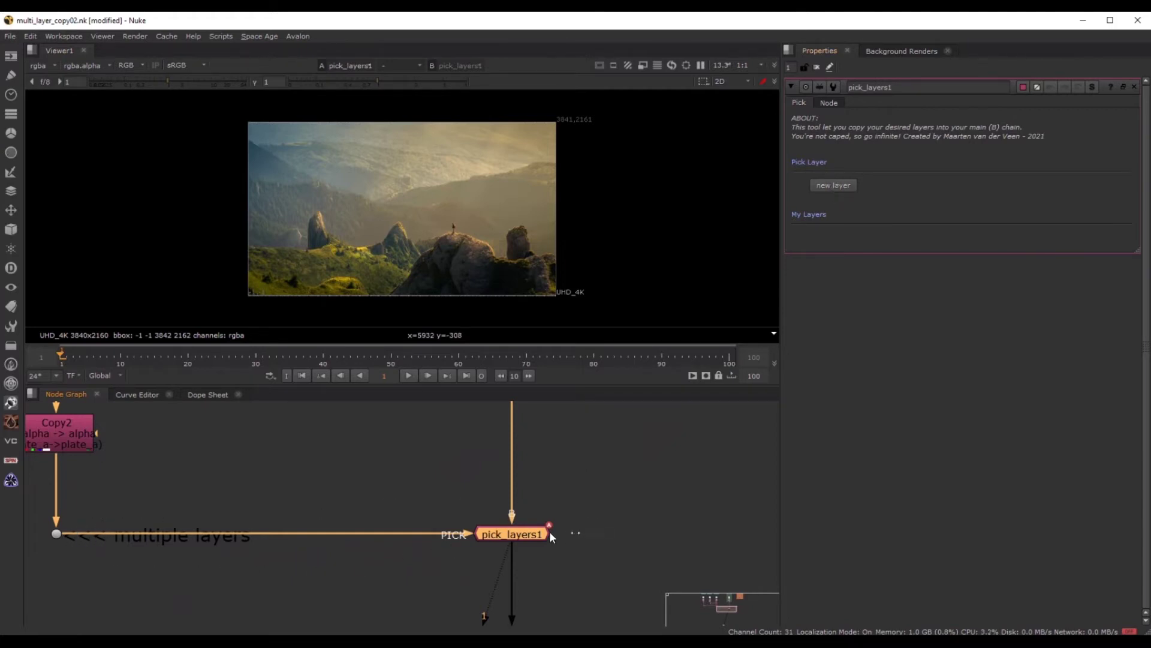
{"action": "left_click", "coordinate": [578, 498]}
{"action": "left_click", "coordinate": [42, 66]}
{"action": "mouse_move", "coordinate": [63, 130]}
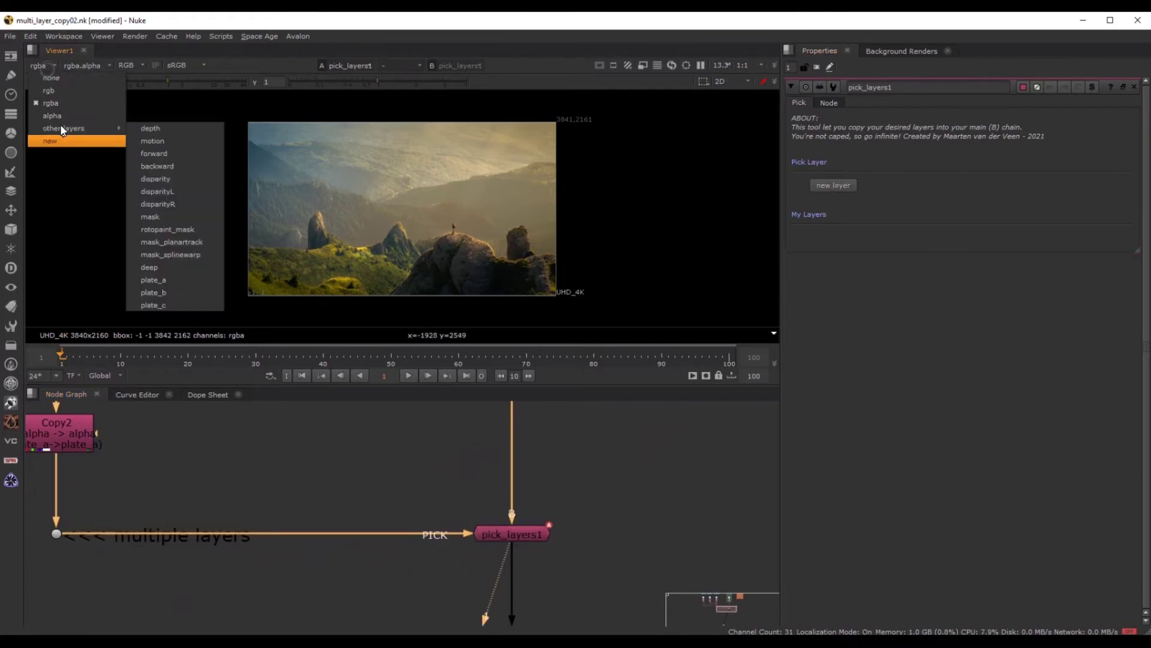
{"action": "left_click", "coordinate": [806, 324]}
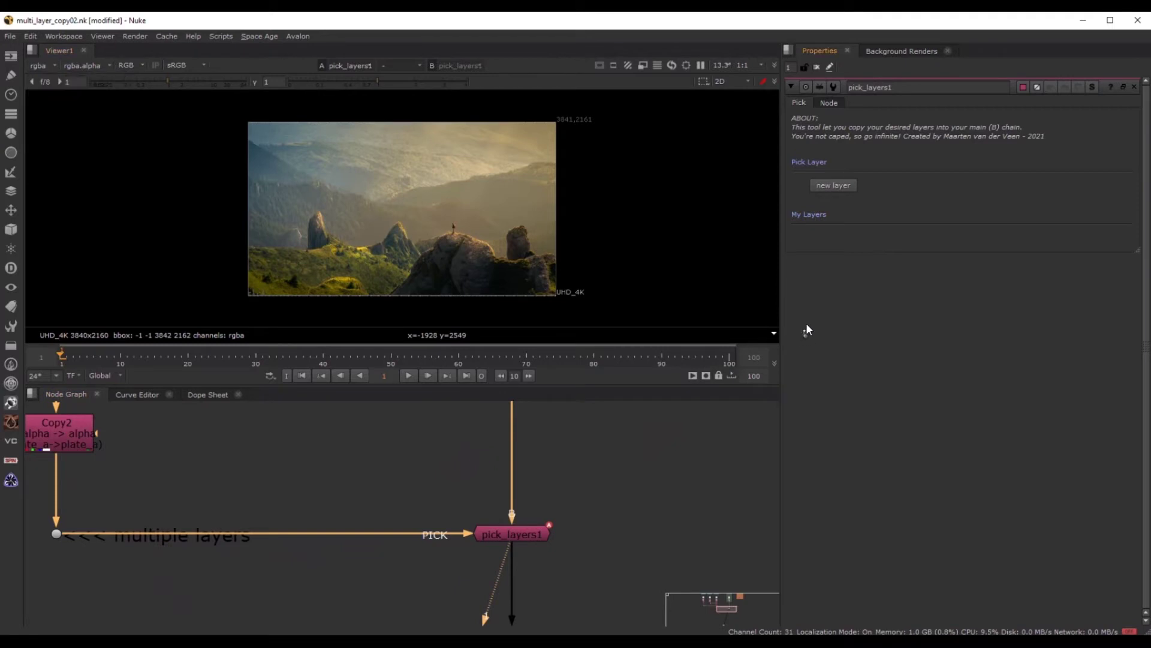
Step: Add a new layer pick in pick_layers1 and set it to plate_a
{"action": "left_click", "coordinate": [842, 186]}
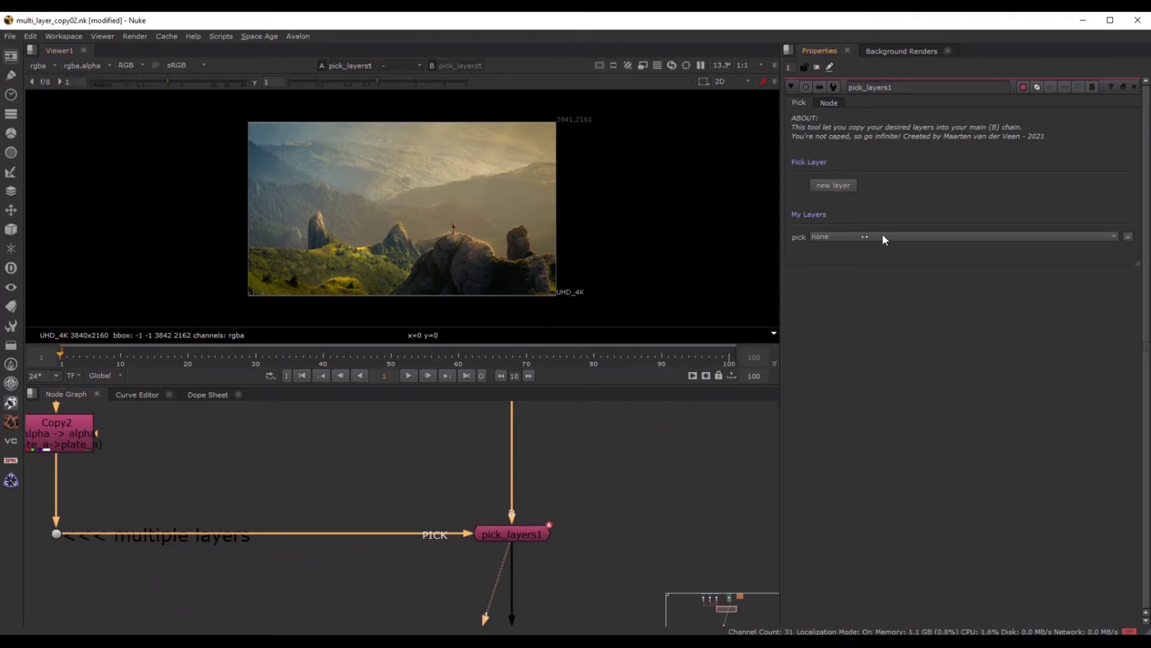
{"action": "left_click", "coordinate": [840, 236]}
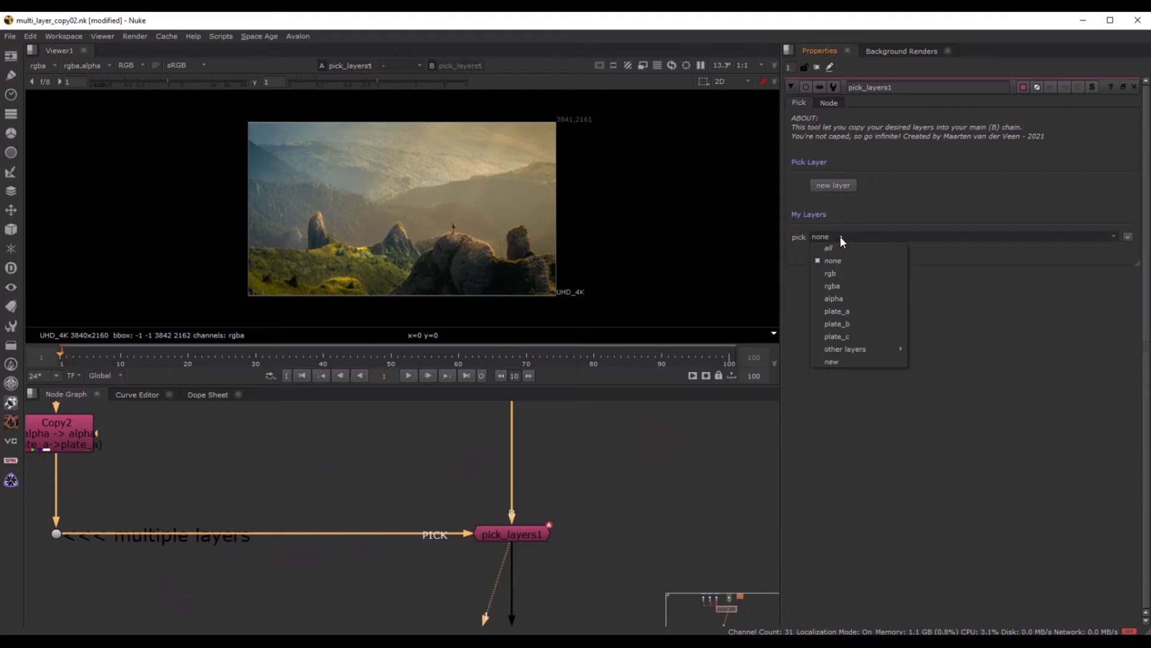
{"action": "left_click", "coordinate": [859, 310]}
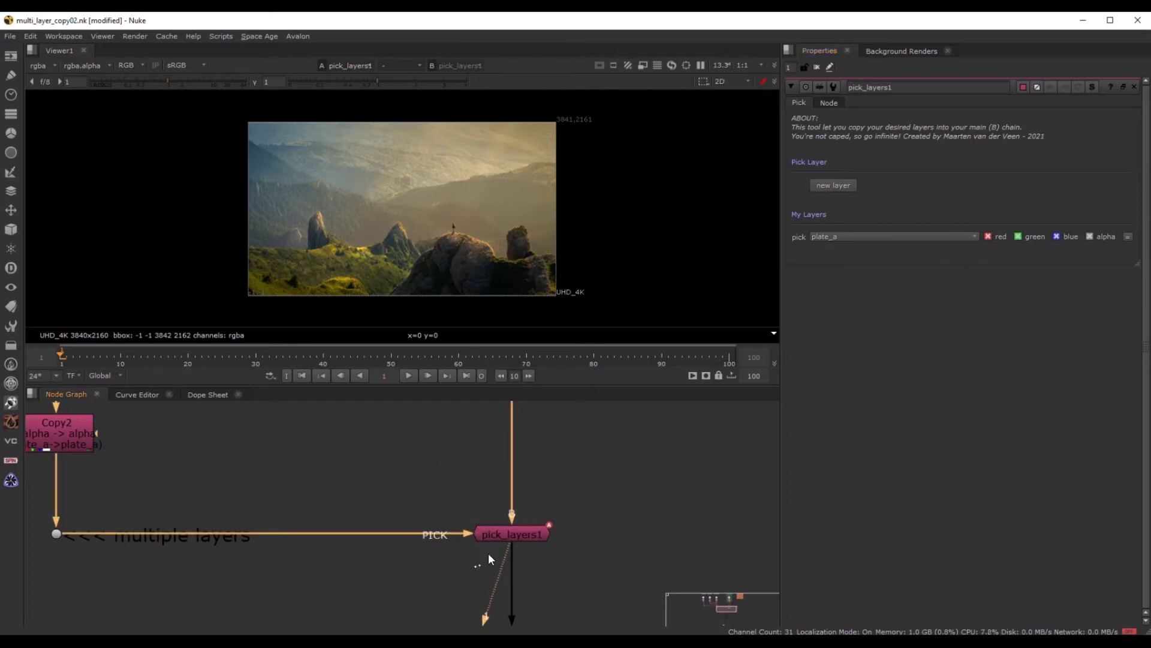
Step: Display the plate_a layer of pick_layers1 in the viewer, and return to rgba
{"action": "left_click", "coordinate": [47, 66]}
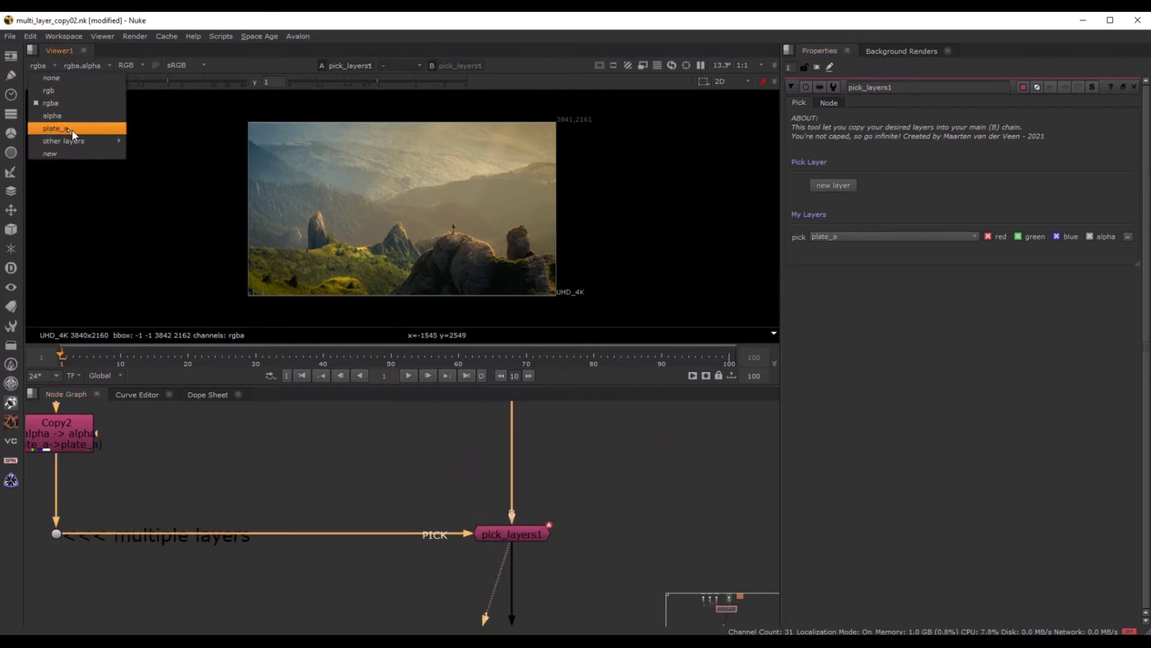
{"action": "left_click", "coordinate": [71, 131]}
{"action": "left_click", "coordinate": [54, 68]}
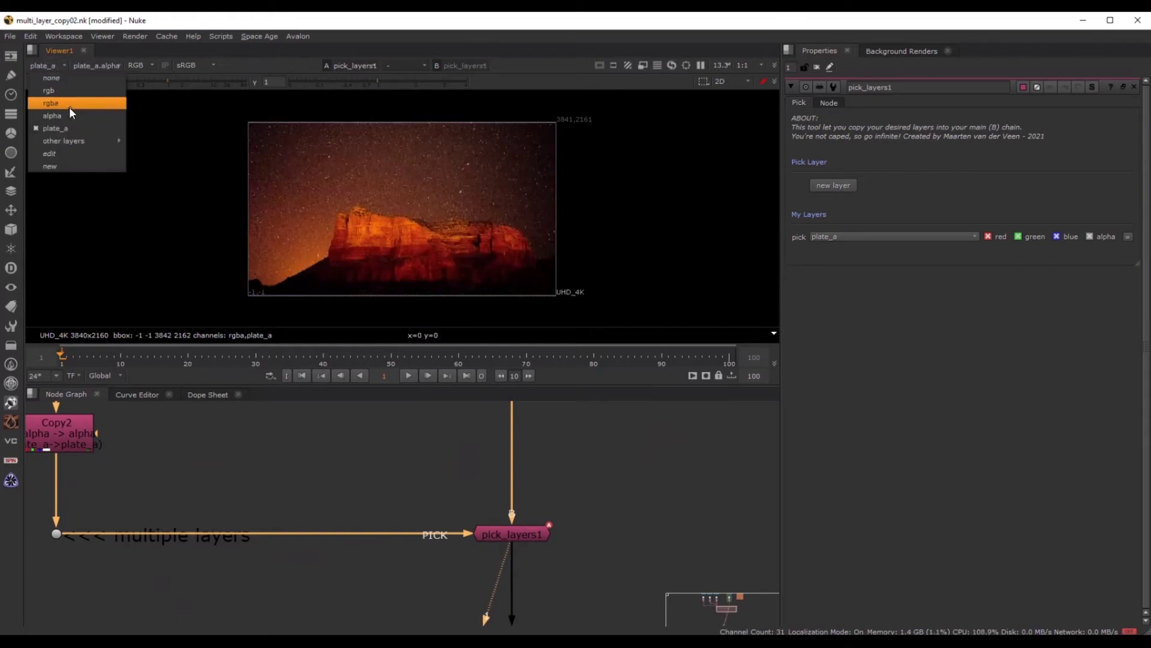
{"action": "left_click", "coordinate": [70, 103]}
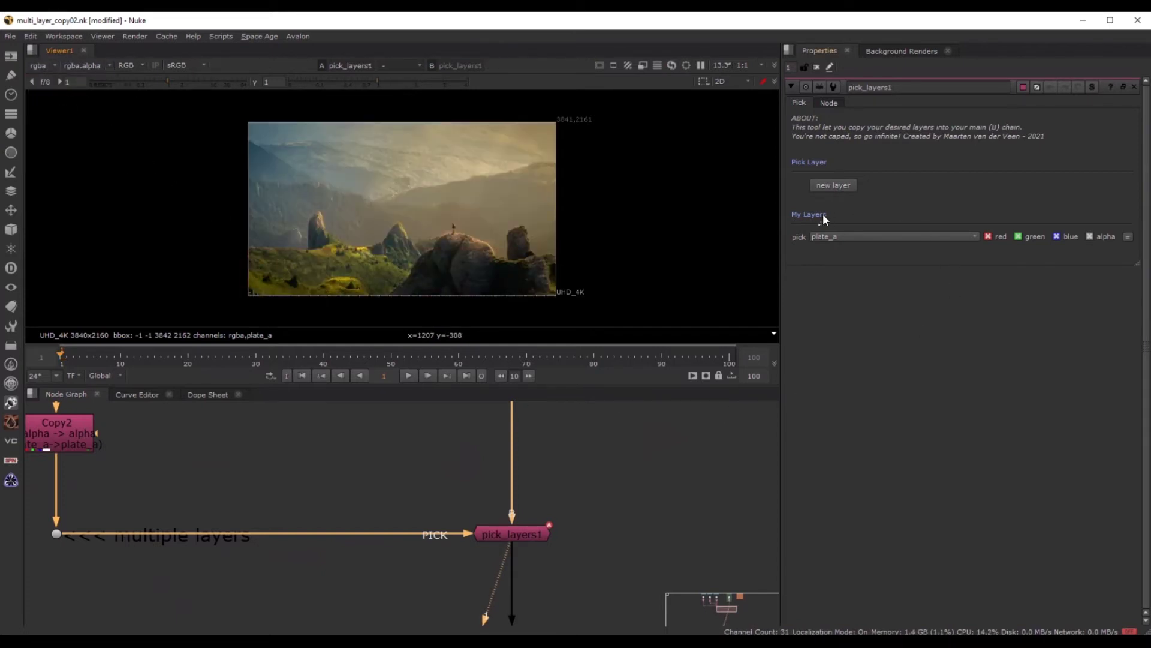
Step: Add two new layer picks to pick_layers1 and set them to plate_c and plate_b
{"action": "left_click", "coordinate": [840, 186]}
{"action": "left_click", "coordinate": [840, 186]}
{"action": "left_click", "coordinate": [840, 248]}
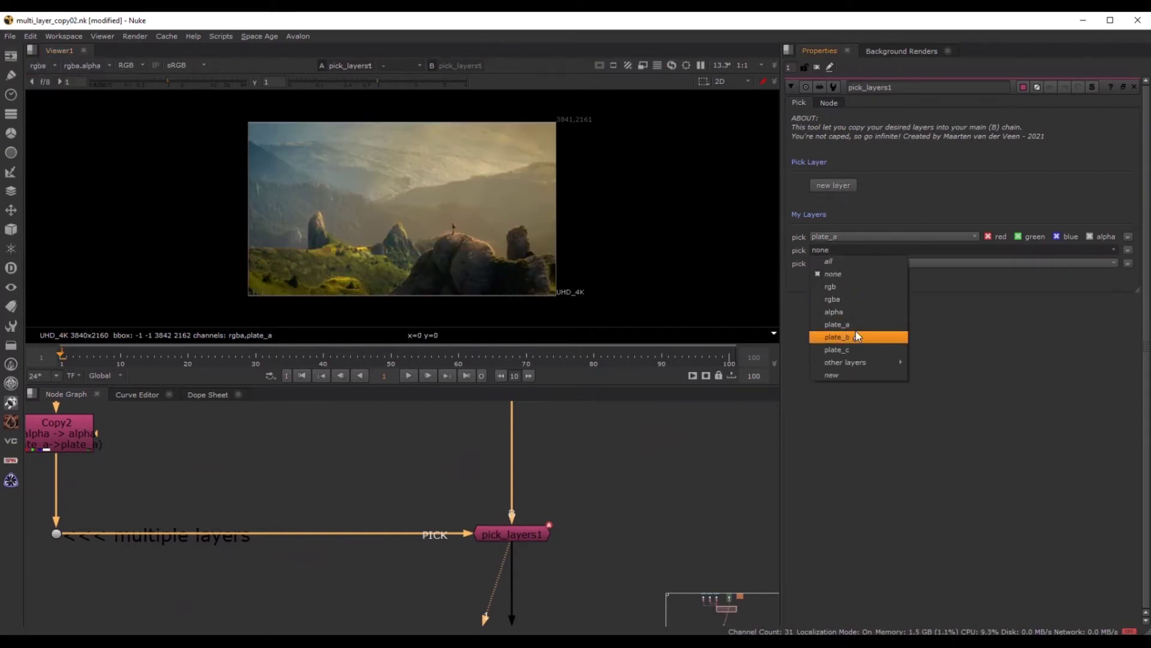
{"action": "left_click", "coordinate": [852, 350]}
{"action": "left_click", "coordinate": [848, 262]}
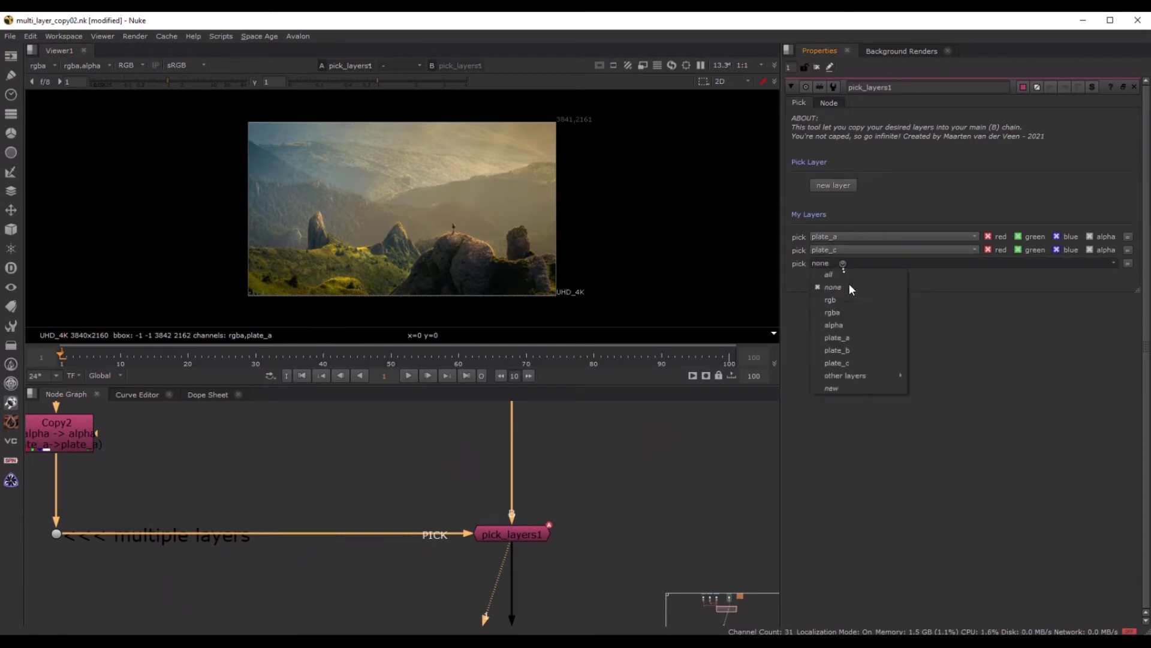
{"action": "left_click", "coordinate": [859, 349]}
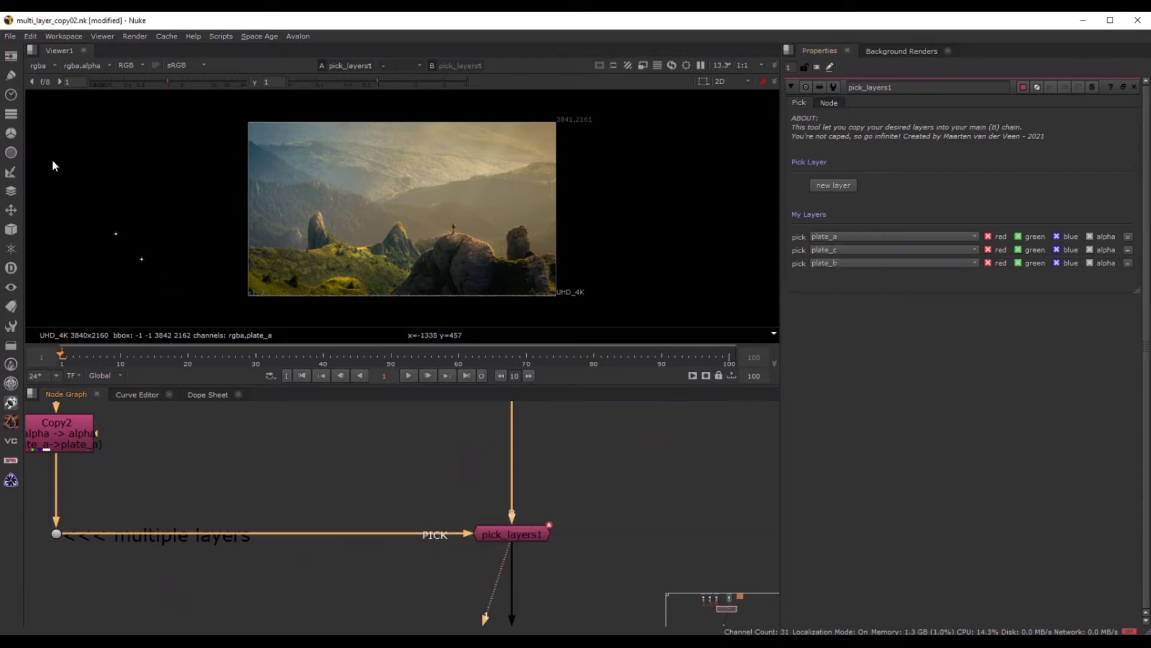
Step: Display plate_b, plate_c and plate_a of pick_layers1 in the viewer one after another, and return to rgba
{"action": "left_click", "coordinate": [43, 66]}
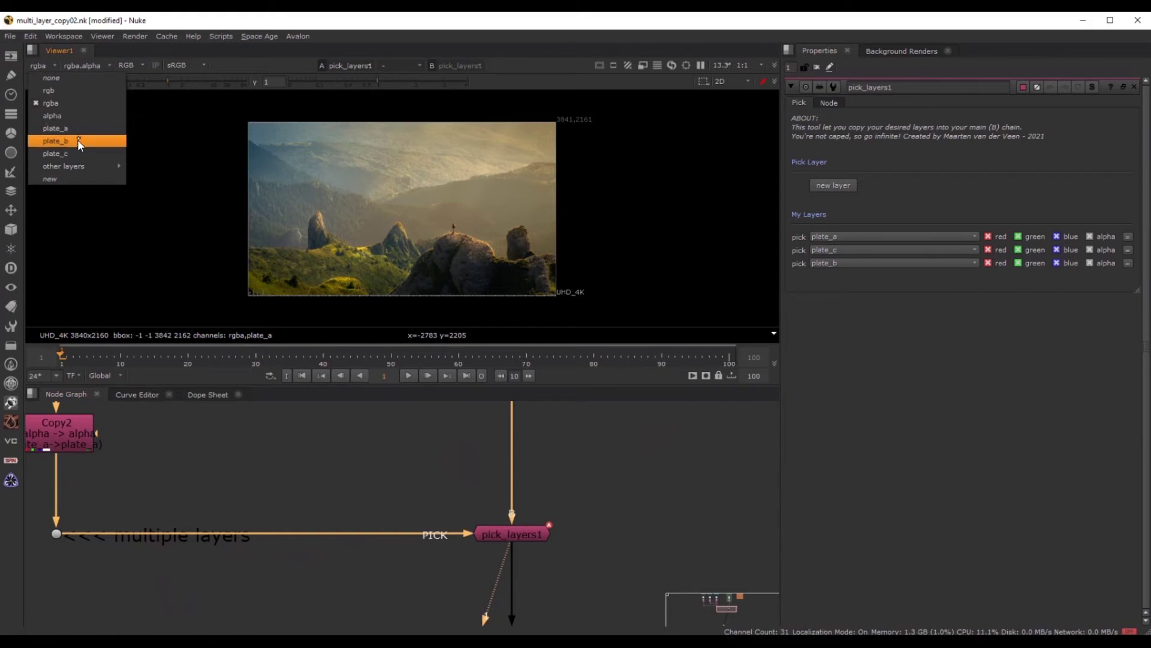
{"action": "left_click", "coordinate": [78, 140]}
{"action": "left_click", "coordinate": [53, 68]}
{"action": "left_click", "coordinate": [66, 153]}
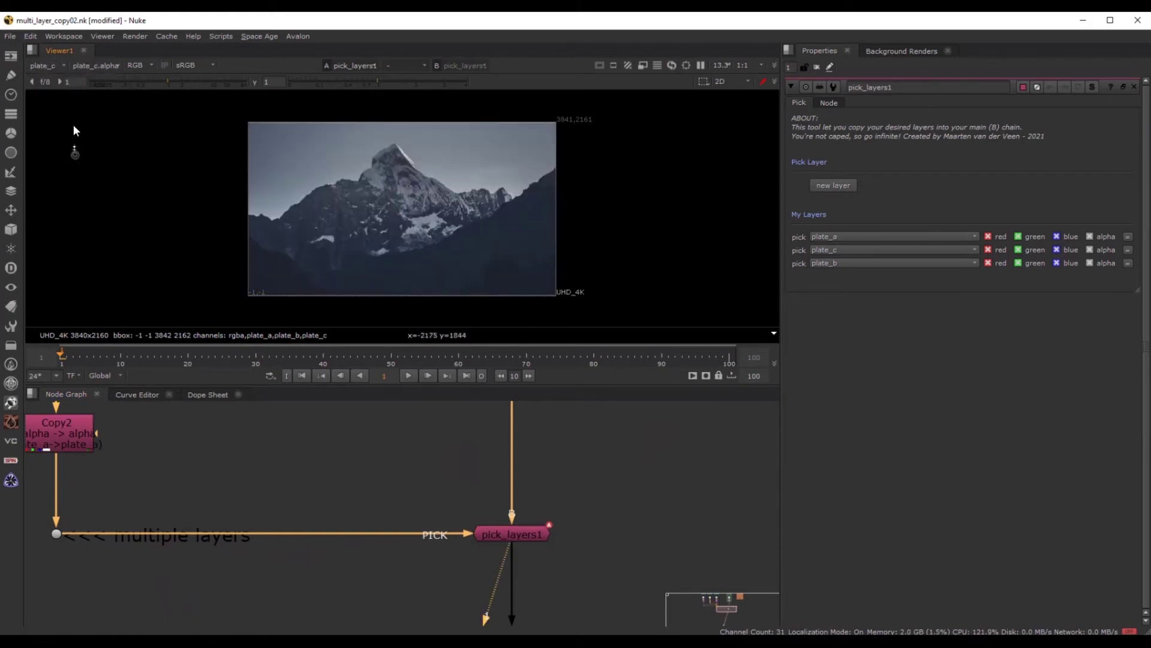
{"action": "left_click", "coordinate": [48, 66]}
{"action": "left_click", "coordinate": [70, 129]}
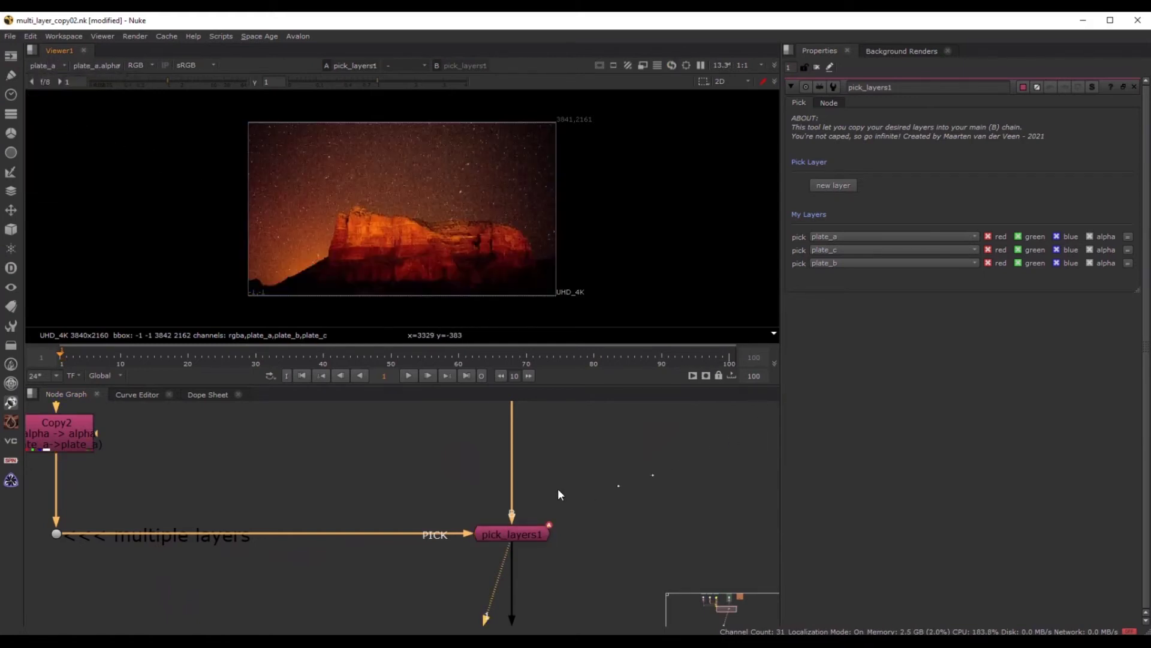
{"action": "left_click", "coordinate": [59, 65]}
{"action": "left_click", "coordinate": [88, 104]}
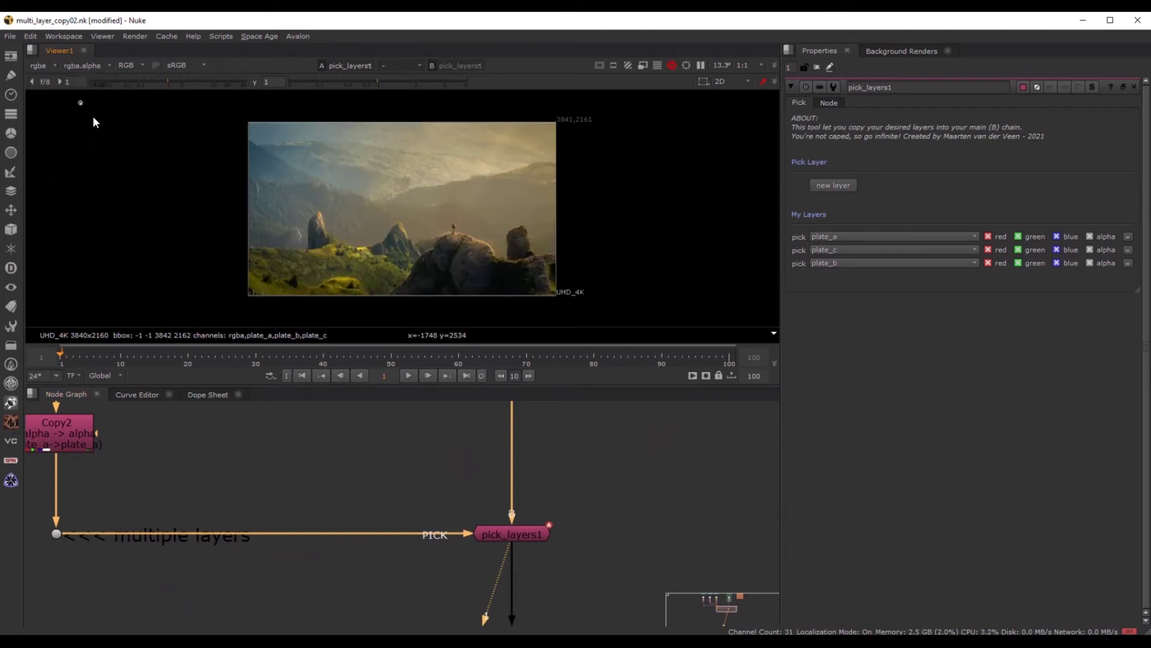
Step: Add ten more layer picks to pick_layers1 and set the second empty one to plate_a
{"action": "scroll", "coordinate": [296, 455], "scroll_direction": "down", "scroll_amount": 4}
{"action": "middle_click_drag", "start_coordinate": [257, 446], "coordinate": [291, 473]}
{"action": "scroll", "coordinate": [290, 465], "scroll_direction": "up", "scroll_amount": 2}
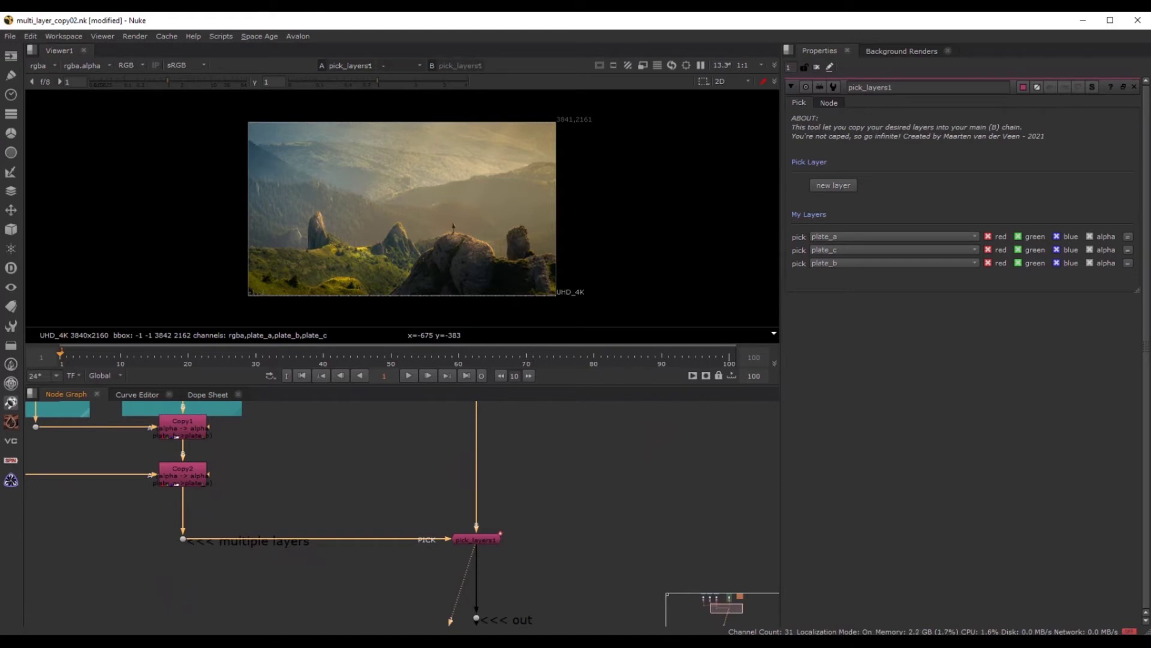
{"action": "left_click", "coordinate": [844, 186]}
{"action": "left_click", "coordinate": [845, 185]}
{"action": "left_click", "coordinate": [845, 186]}
{"action": "left_click", "coordinate": [847, 186]}
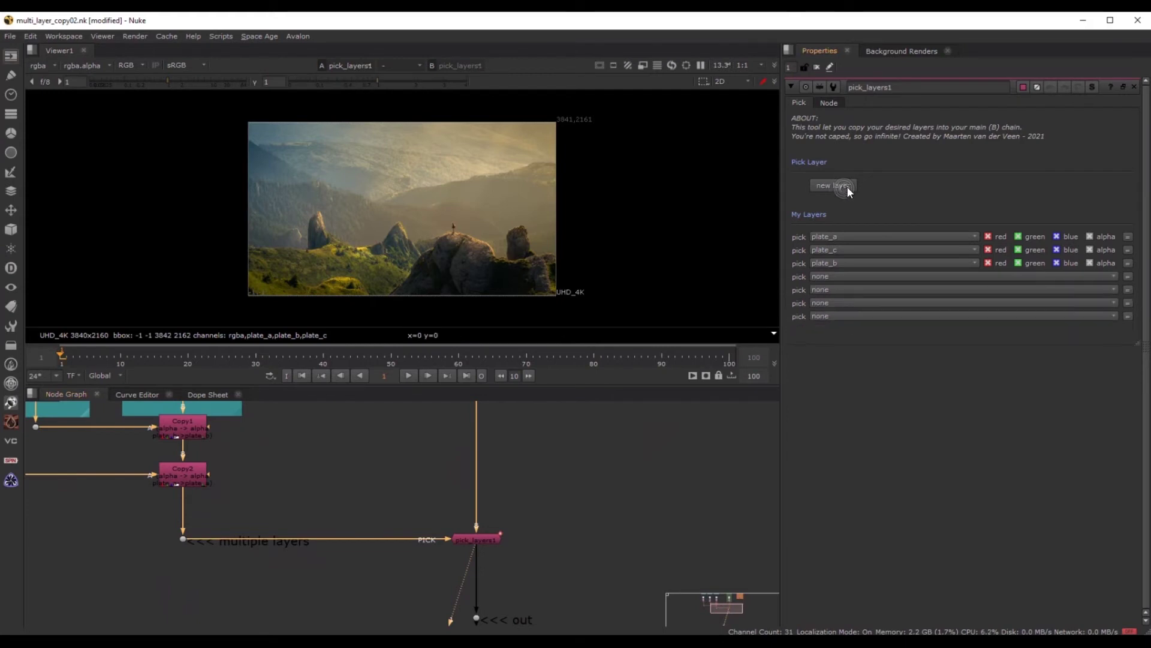
{"action": "left_click", "coordinate": [846, 186]}
{"action": "left_click", "coordinate": [847, 185]}
{"action": "left_click", "coordinate": [850, 185]}
{"action": "left_click", "coordinate": [850, 185]}
{"action": "left_click", "coordinate": [849, 184]}
{"action": "left_click", "coordinate": [849, 183]}
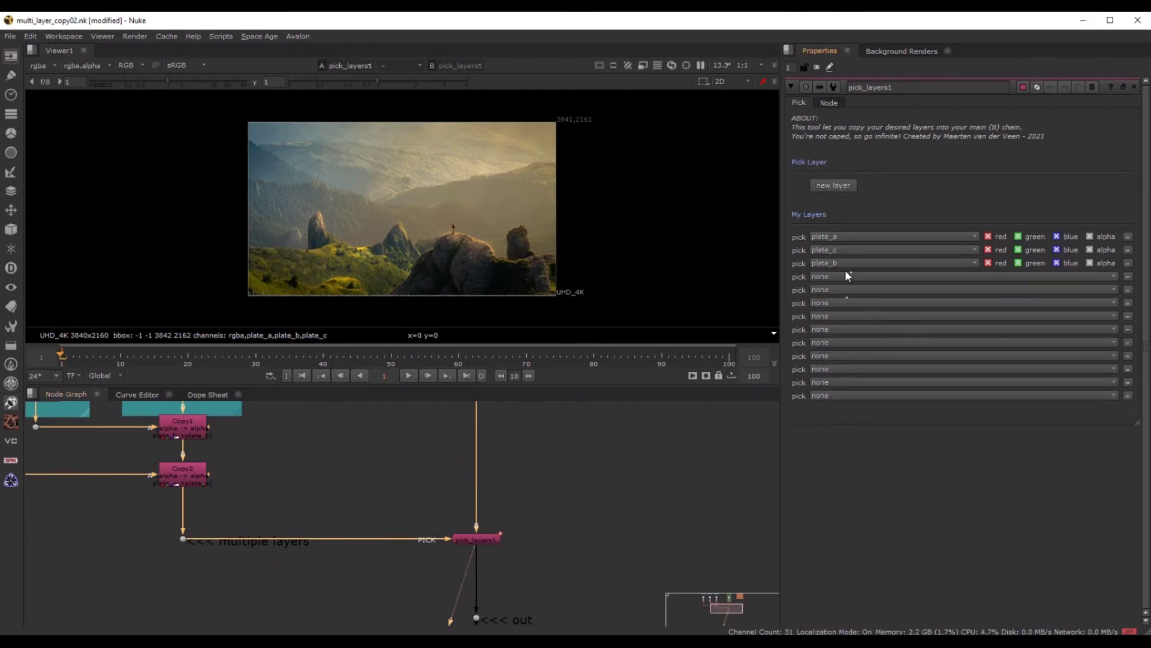
{"action": "left_click", "coordinate": [844, 290]}
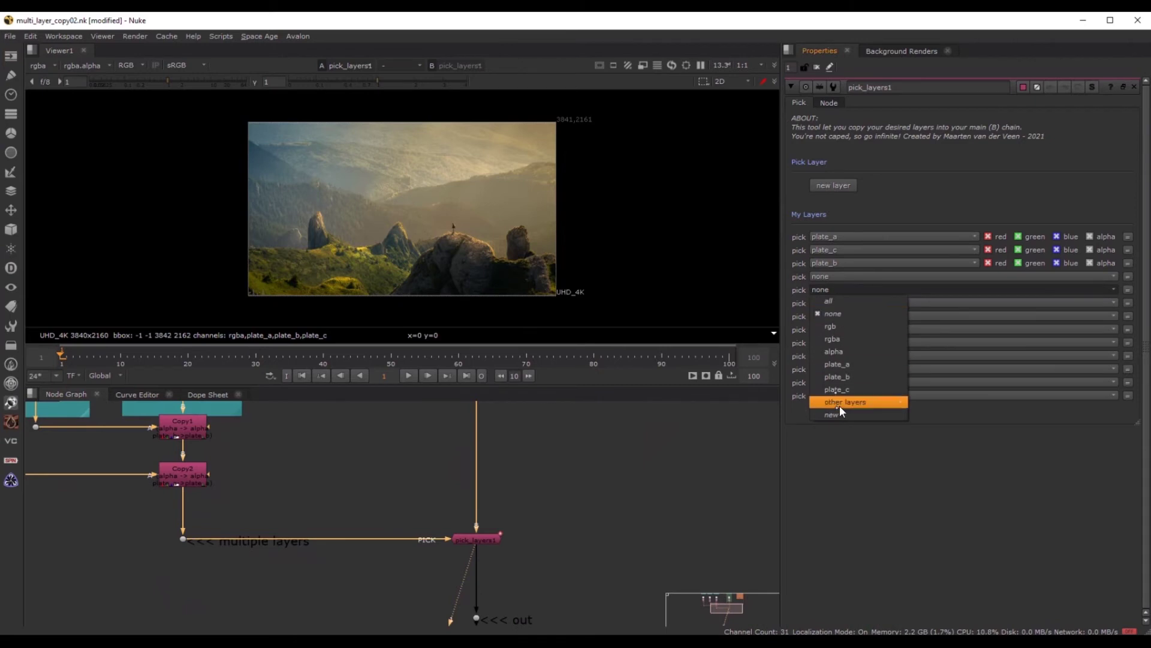
{"action": "left_click", "coordinate": [849, 364]}
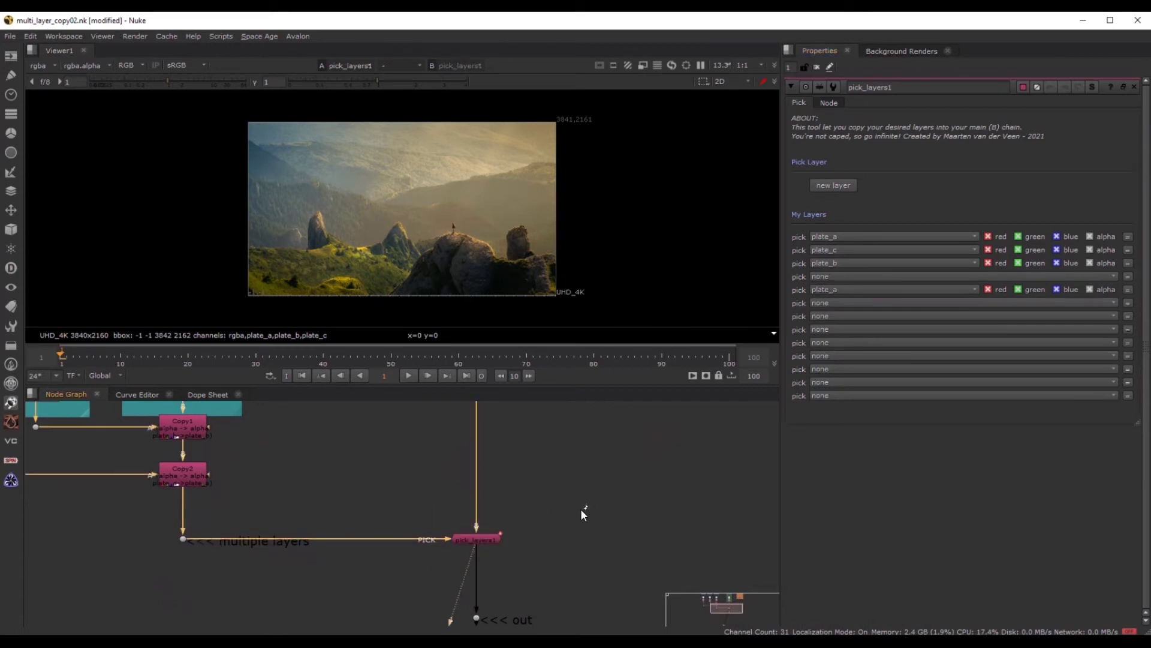
Step: Insert a Copy node between pick_layers1 and the out dot, and connect its A input to the multiple layers dot
{"action": "key", "text": "k"}
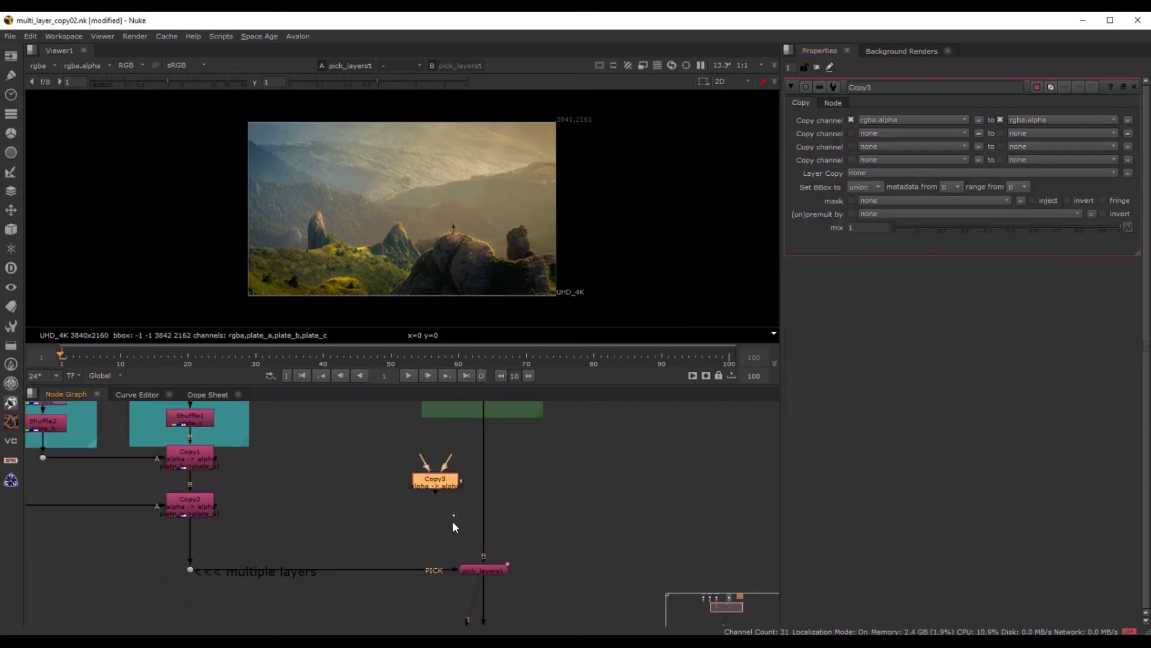
{"action": "scroll", "coordinate": [423, 488], "scroll_direction": "down", "scroll_amount": 2}
{"action": "left_click_drag", "start_coordinate": [426, 457], "coordinate": [533, 564]}
{"action": "scroll", "coordinate": [416, 546], "scroll_direction": "up", "scroll_amount": 3}
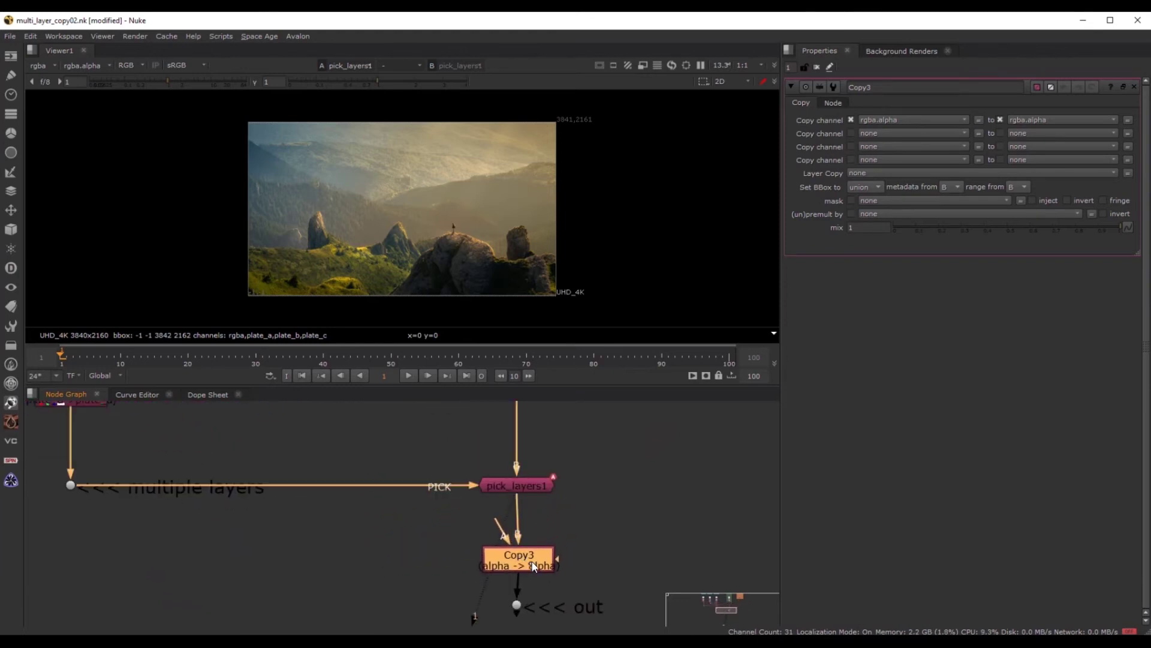
{"action": "left_click_drag", "start_coordinate": [501, 528], "coordinate": [70, 485]}
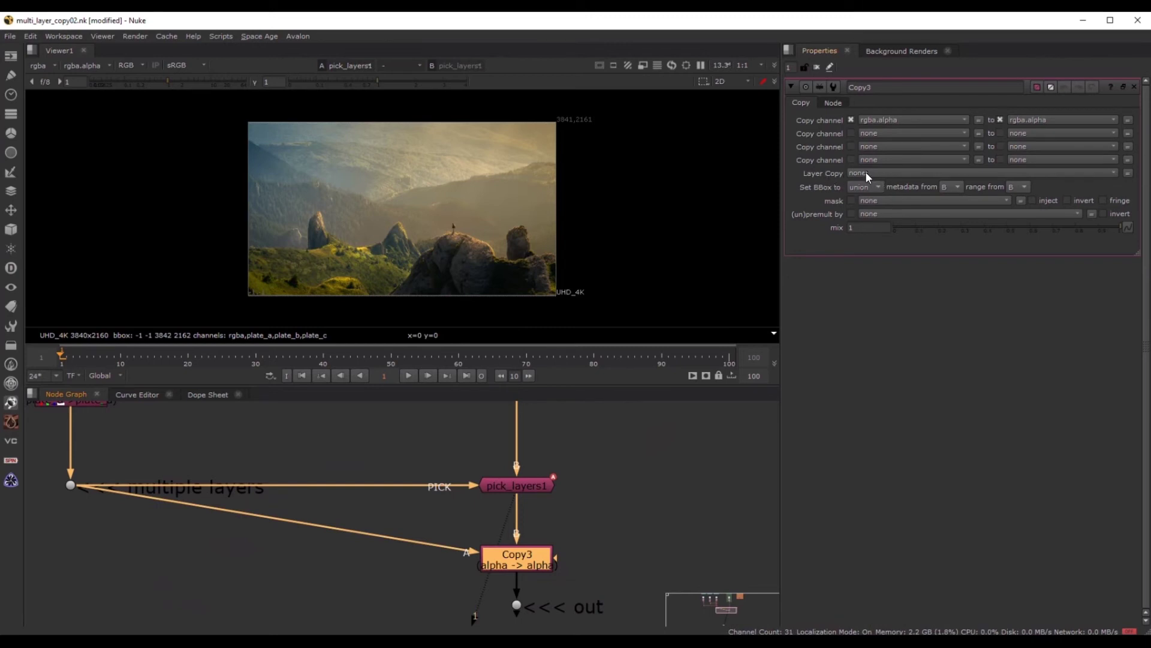
Step: Try plate_b, plate_c and plate_a as the Layer Copy of Copy3, and settle on all
{"action": "left_click", "coordinate": [866, 172]}
{"action": "left_click", "coordinate": [889, 259]}
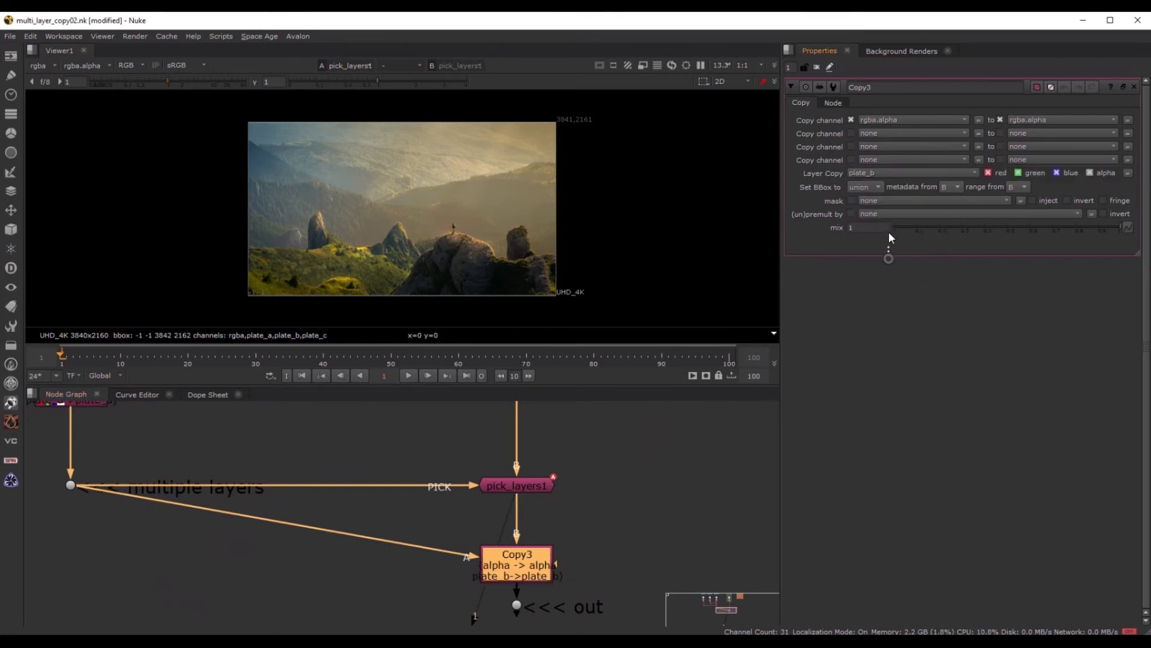
{"action": "left_click", "coordinate": [876, 173]}
{"action": "left_click", "coordinate": [887, 271]}
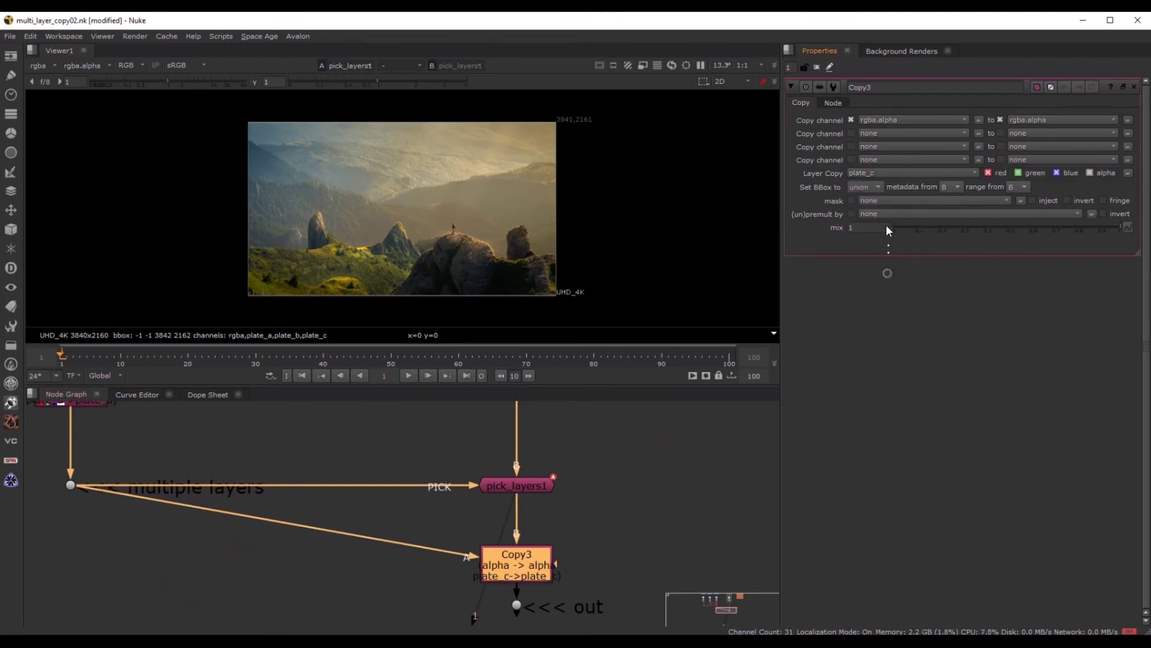
{"action": "left_click", "coordinate": [887, 174]}
{"action": "left_click", "coordinate": [885, 248]}
{"action": "left_click", "coordinate": [880, 174]}
{"action": "left_click", "coordinate": [884, 182]}
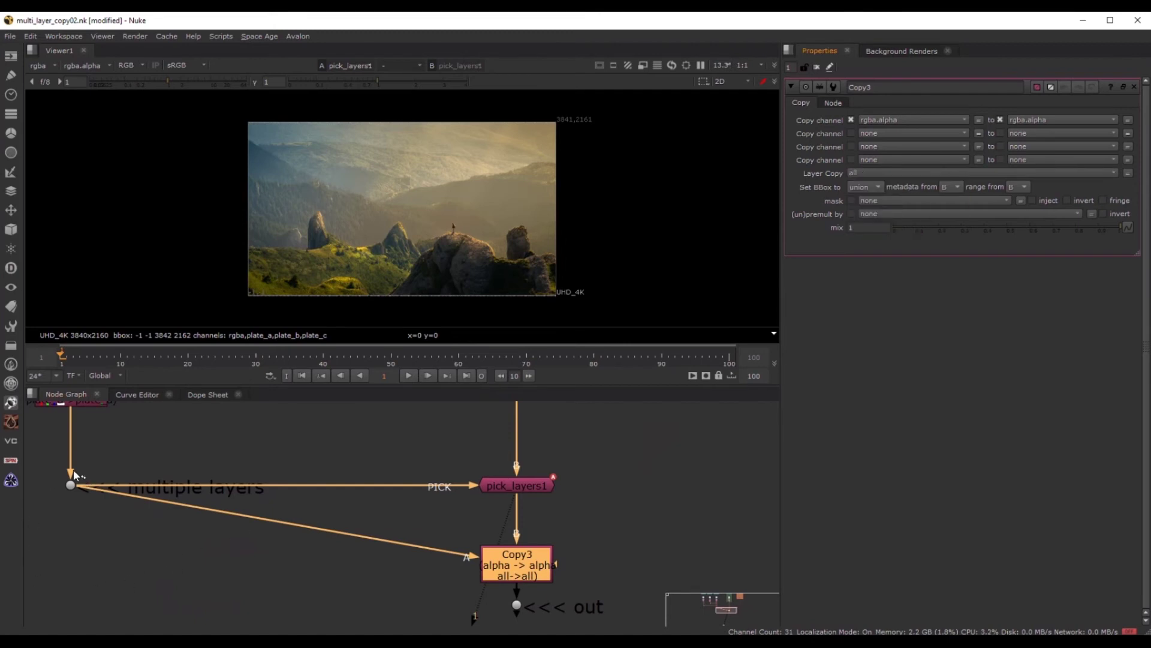
Step: Delete the Copy3 node below pick_layers1
{"action": "left_click_drag", "start_coordinate": [73, 468], "coordinate": [115, 519]}
{"action": "middle_click_drag", "start_coordinate": [106, 469], "coordinate": [152, 495]}
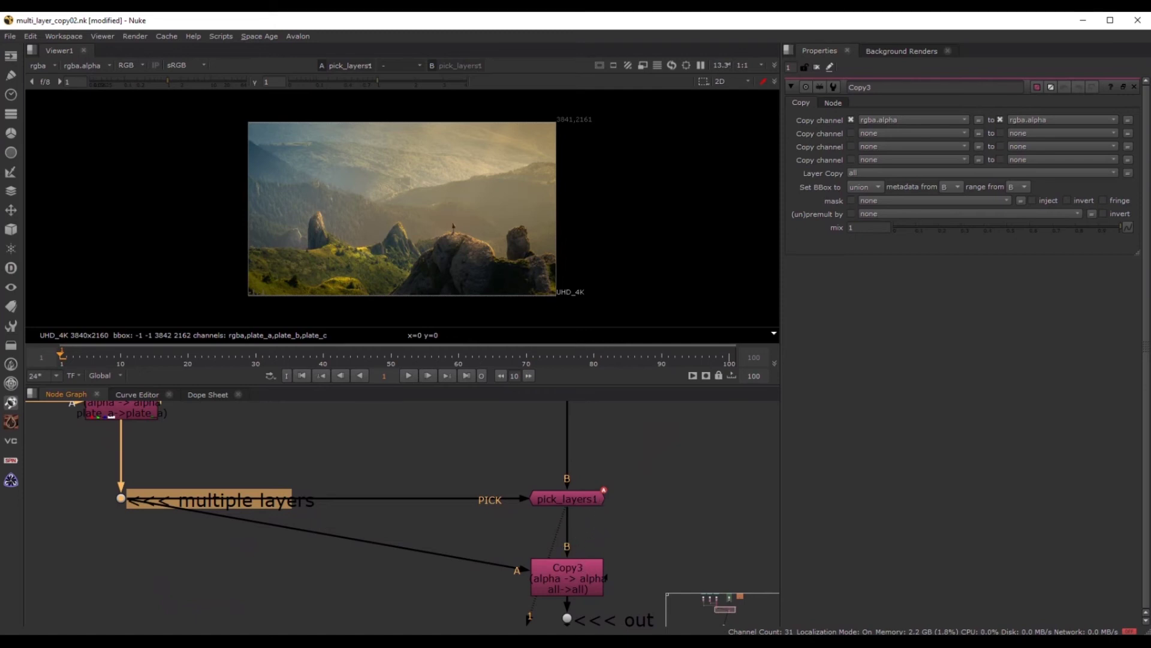
{"action": "left_click", "coordinate": [576, 569]}
{"action": "key", "text": "Delete"}
Step: Reopen the properties of pick_layers1 and open its internal node graph
{"action": "double_click", "coordinate": [585, 498]}
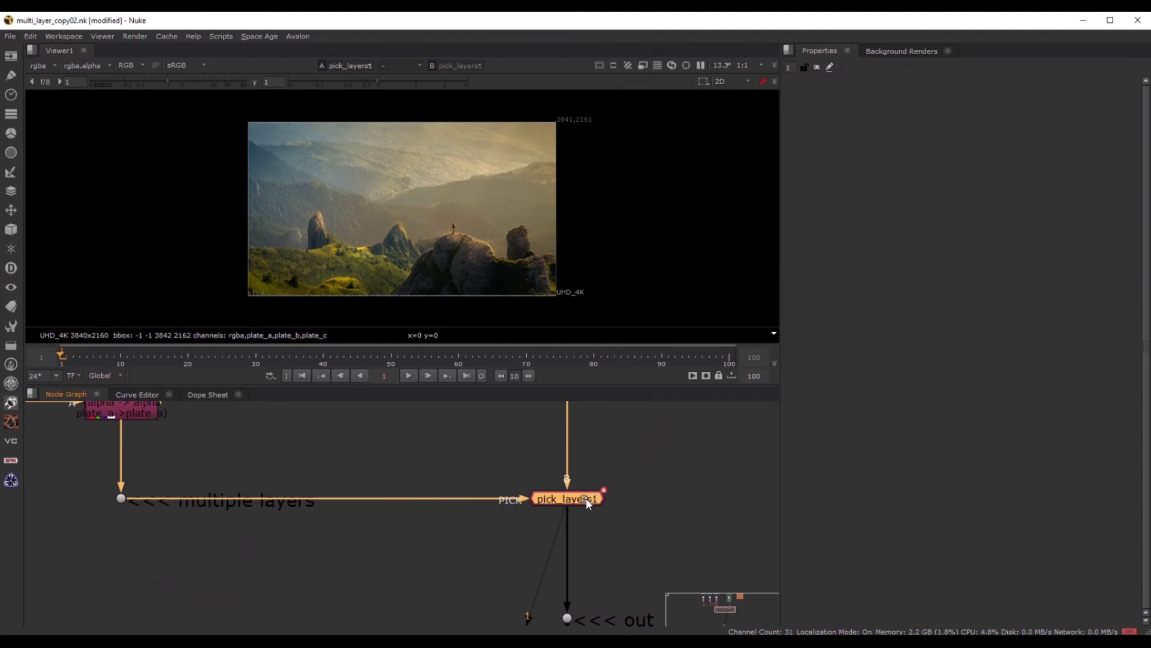
{"action": "scroll", "coordinate": [543, 471], "scroll_direction": "down", "scroll_amount": 4}
{"action": "left_click_drag", "start_coordinate": [488, 473], "coordinate": [582, 540]}
{"action": "left_click", "coordinate": [1092, 87]}
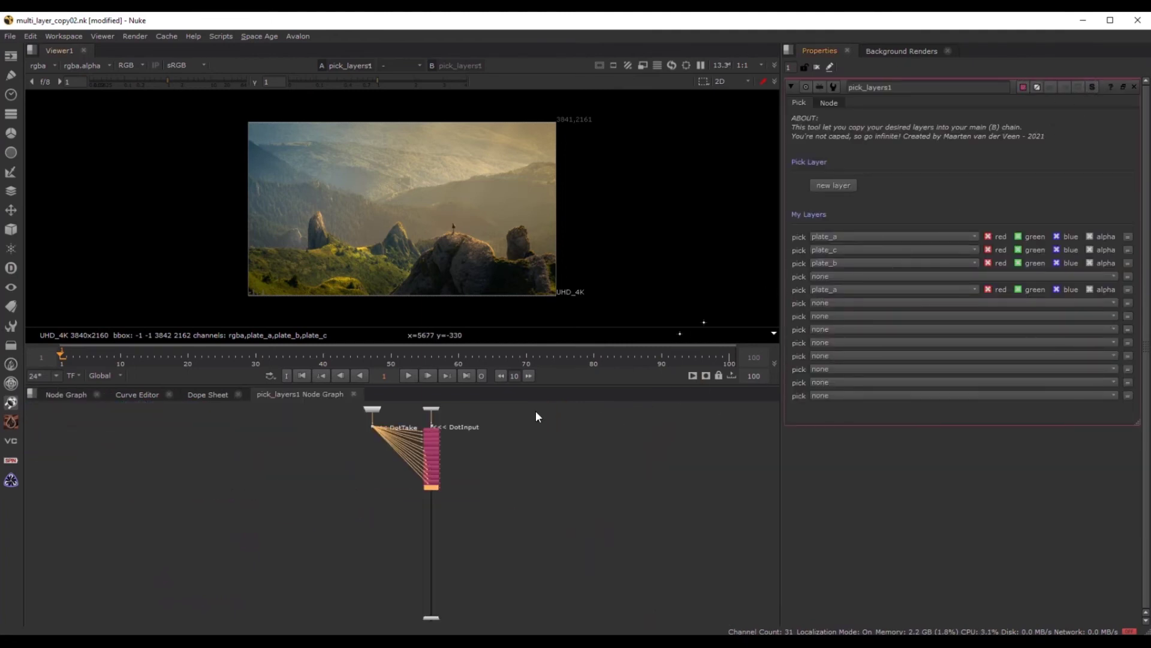
Step: Examine how the stacked Copy nodes inside pick_layers1 connect to DotTake, DotInput and the output
{"action": "middle_click_drag", "start_coordinate": [425, 464], "coordinate": [392, 494]}
{"action": "scroll", "coordinate": [403, 474], "scroll_direction": "up", "scroll_amount": 2}
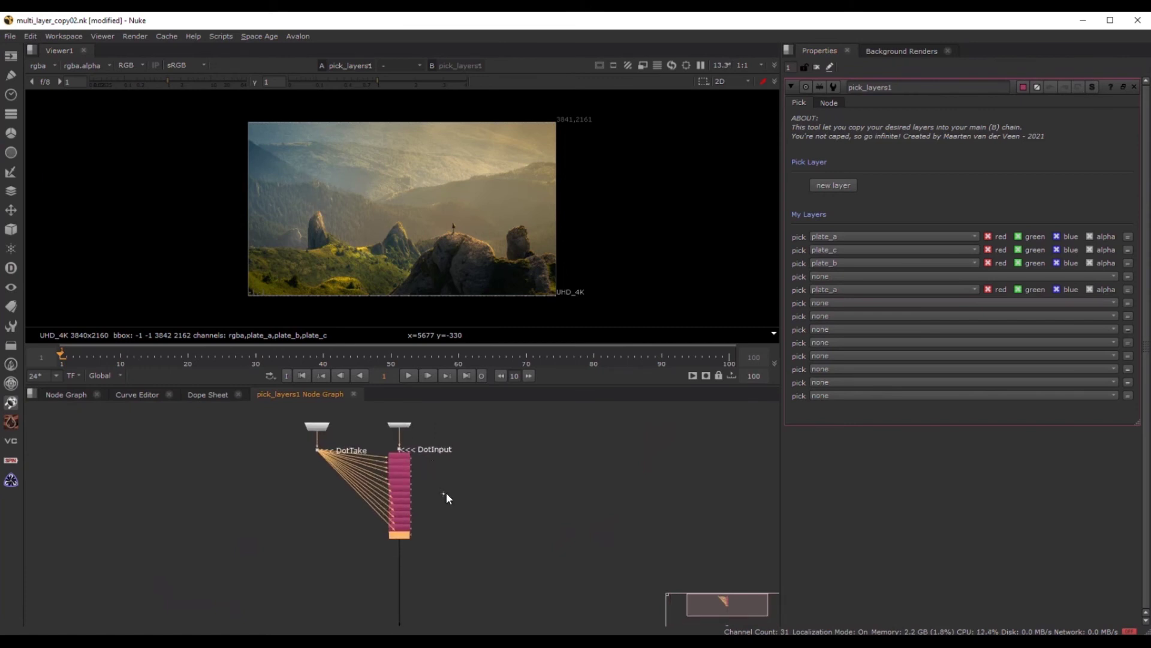
{"action": "left_click", "coordinate": [450, 492]}
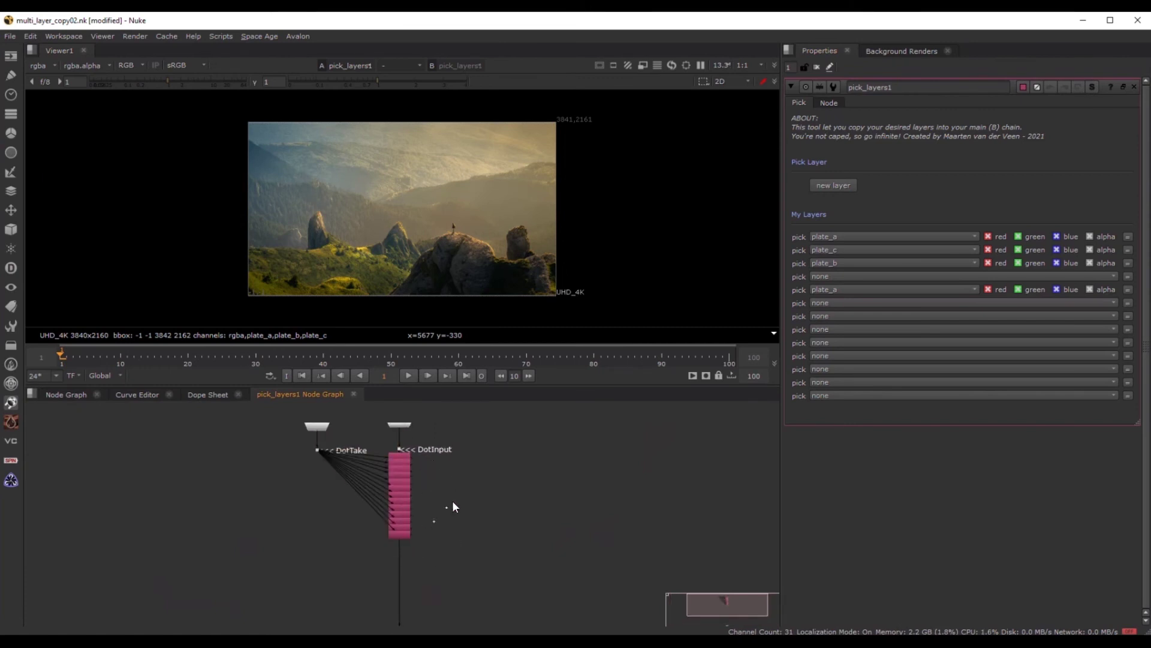
{"action": "middle_click_drag", "start_coordinate": [452, 501], "coordinate": [471, 441]}
{"action": "scroll", "coordinate": [472, 476], "scroll_direction": "down", "scroll_amount": 2}
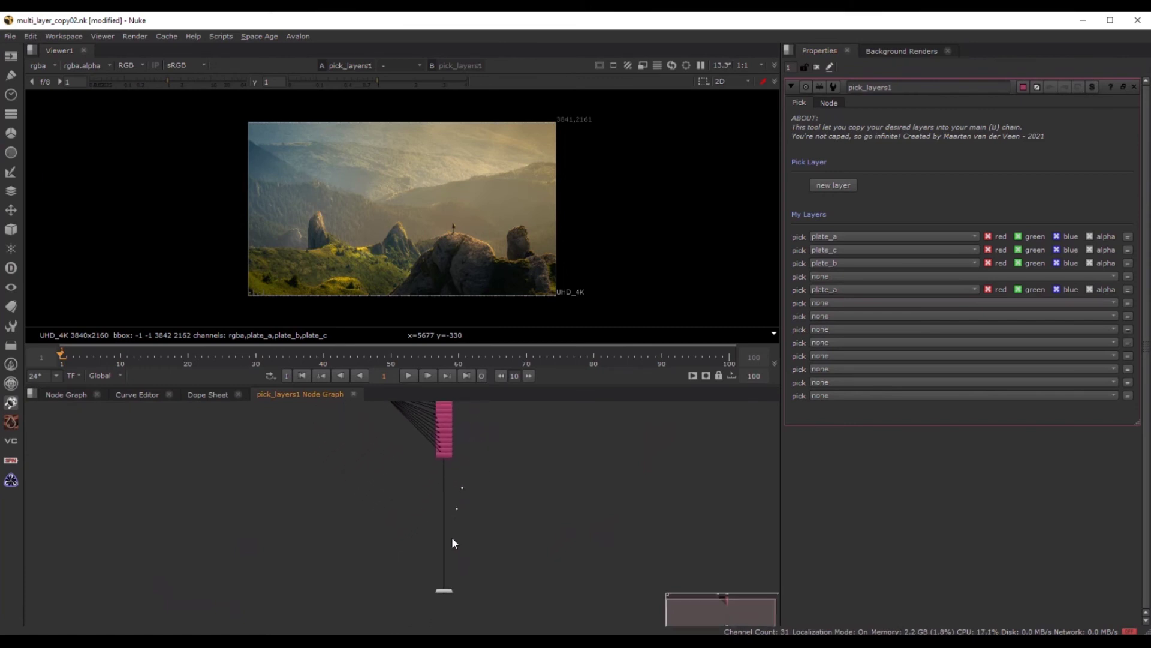
{"action": "middle_click_drag", "start_coordinate": [465, 481], "coordinate": [451, 539]}
{"action": "scroll", "coordinate": [443, 468], "scroll_direction": "up", "scroll_amount": 3}
{"action": "middle_click_drag", "start_coordinate": [473, 448], "coordinate": [443, 477]}
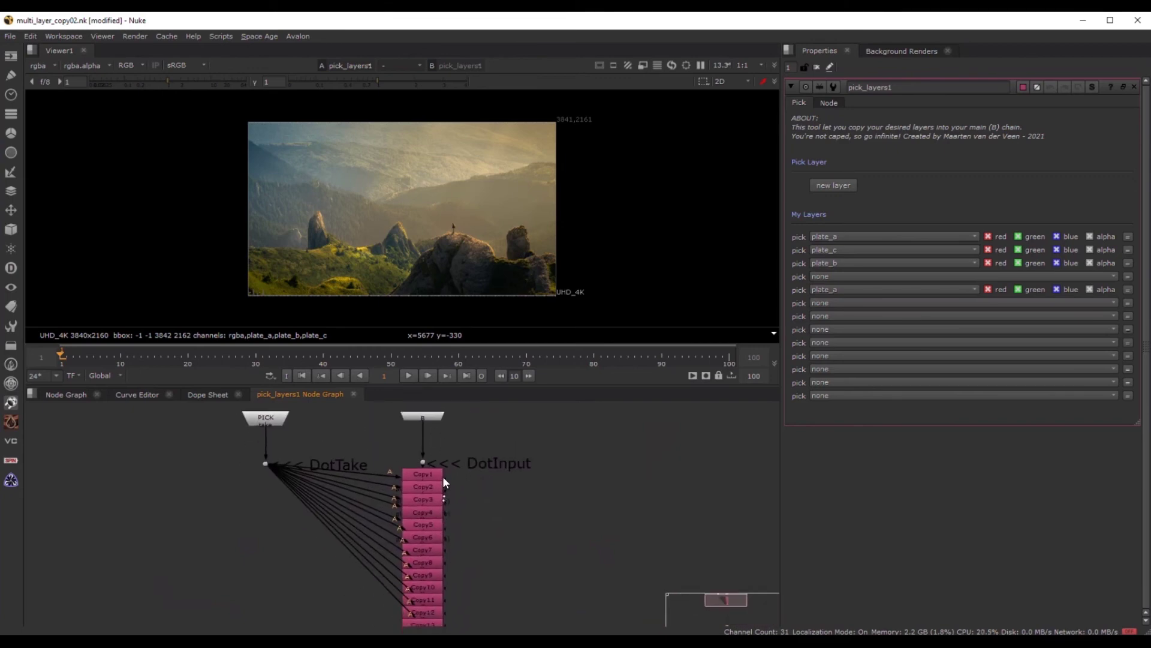
{"action": "scroll", "coordinate": [442, 539], "scroll_direction": "down", "scroll_amount": 5}
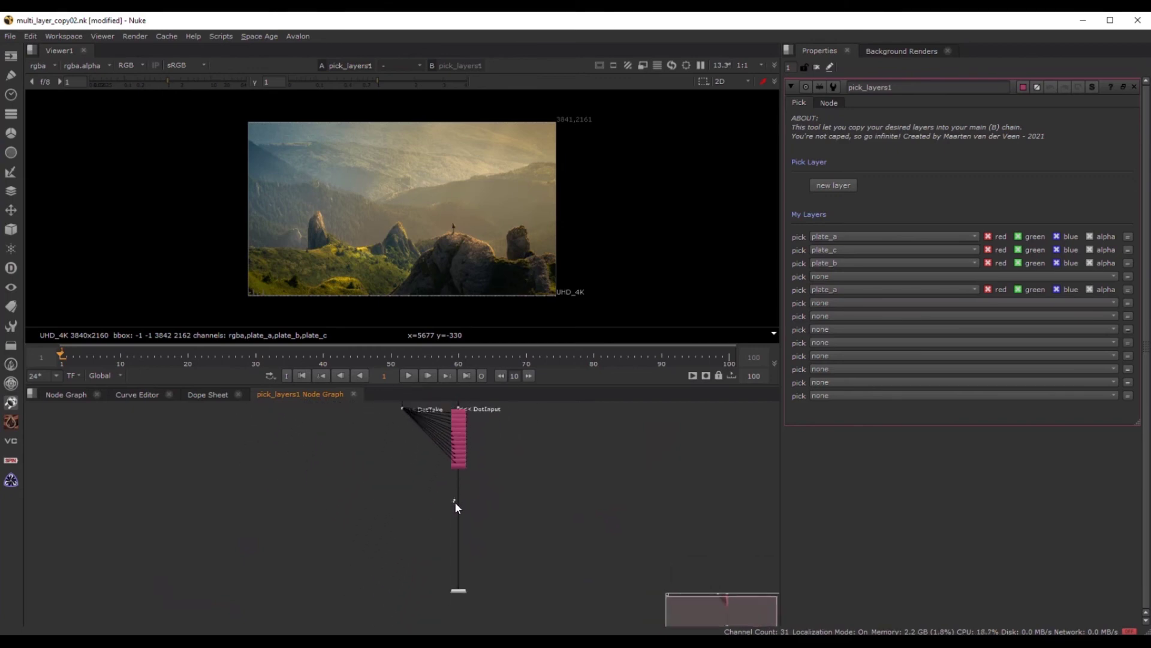
{"action": "middle_click_drag", "start_coordinate": [455, 502], "coordinate": [445, 538]}
Step: Add ten more layer picks to pick_layers1 with its internal node graph displayed, checking the Copy nodes generated for them
{"action": "left_click", "coordinate": [833, 184]}
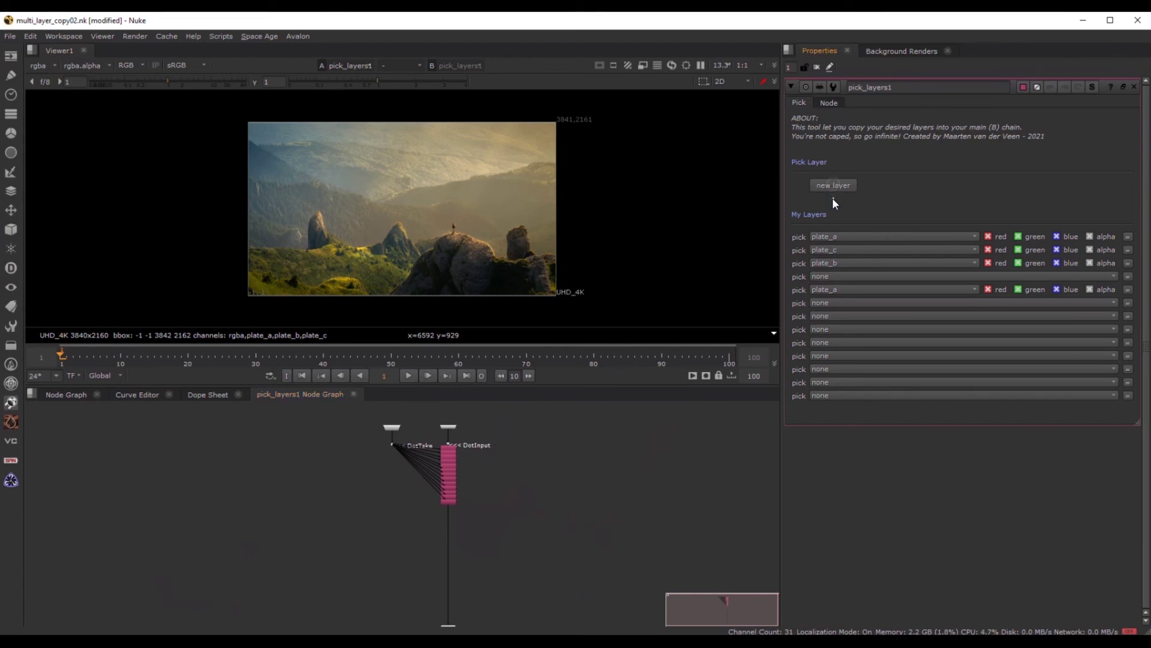
{"action": "left_click", "coordinate": [833, 185]}
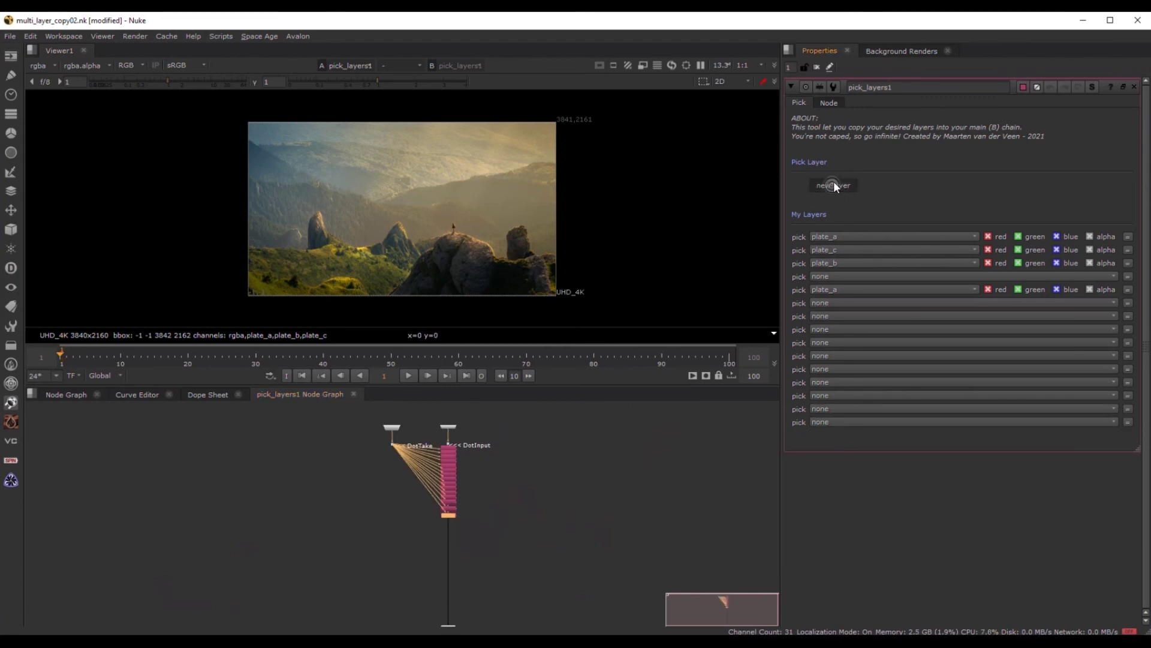
{"action": "left_click", "coordinate": [833, 182]}
{"action": "left_click", "coordinate": [836, 182]}
{"action": "left_click", "coordinate": [837, 183]}
{"action": "middle_click_drag", "start_coordinate": [456, 545], "coordinate": [504, 512], "text": "alt"}
{"action": "left_click", "coordinate": [492, 531]}
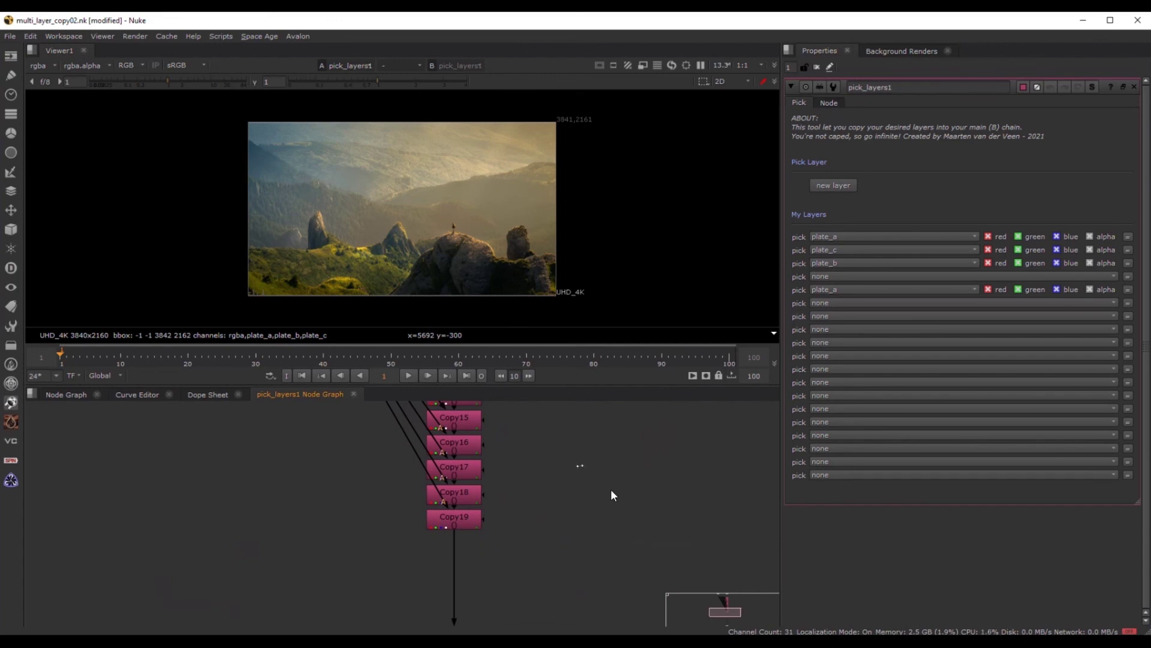
{"action": "left_click", "coordinate": [839, 185]}
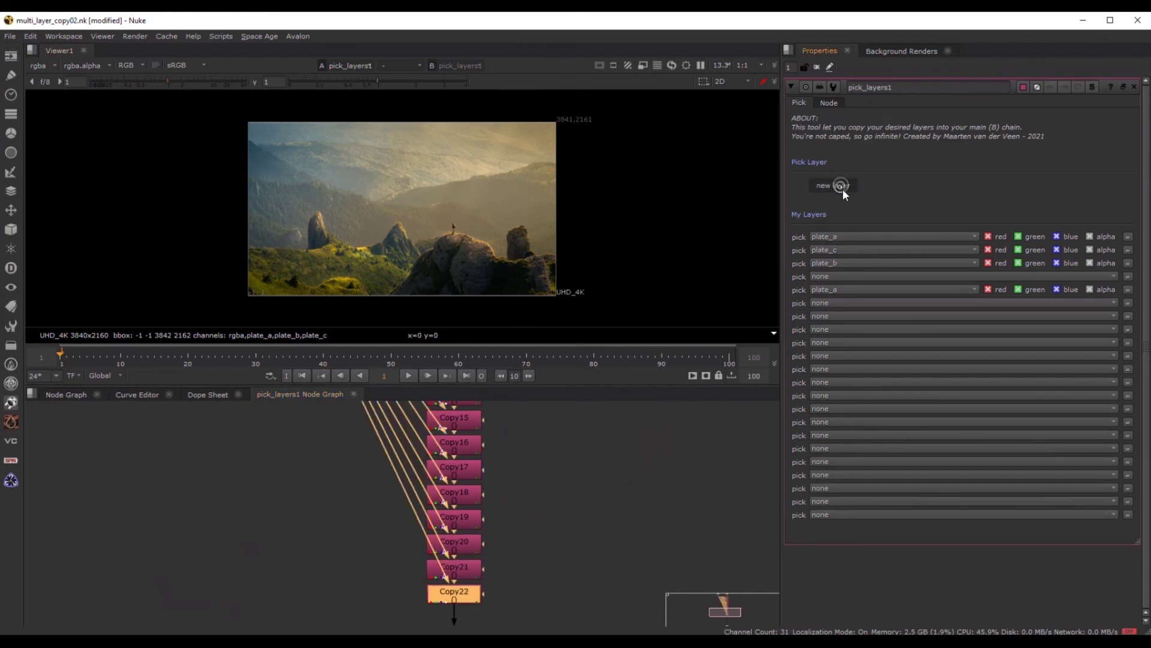
{"action": "scroll", "coordinate": [558, 493], "scroll_direction": "down", "scroll_amount": 5}
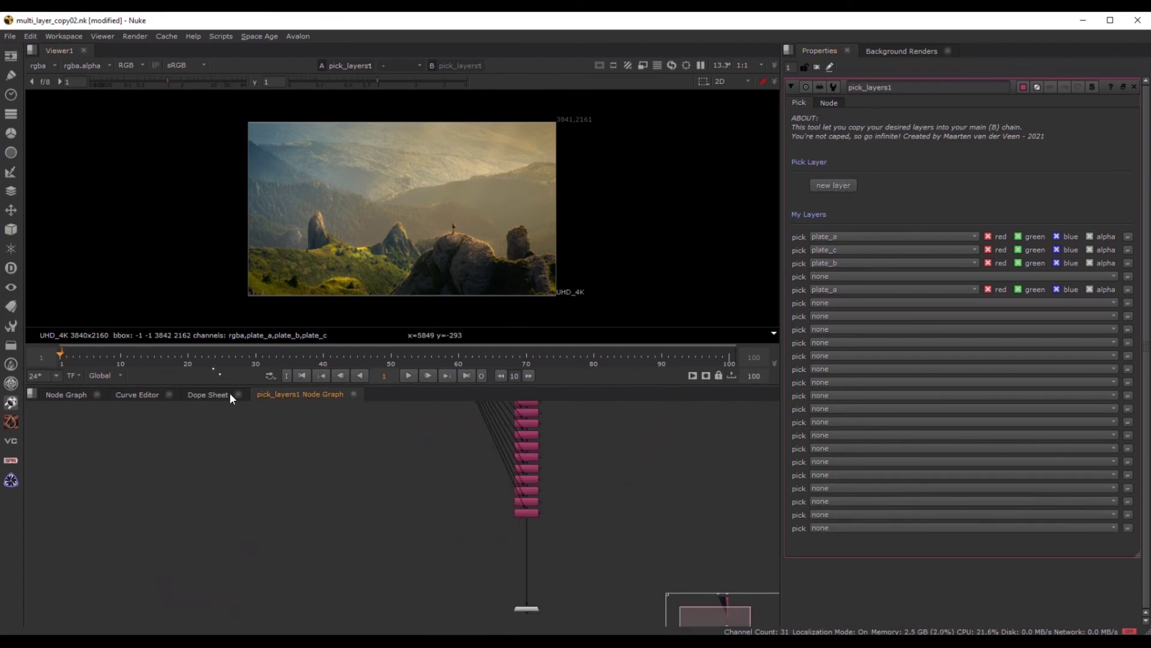
Step: Close the internal node graph of pick_layers1 and return to the node in the main graph
{"action": "left_click", "coordinate": [353, 393]}
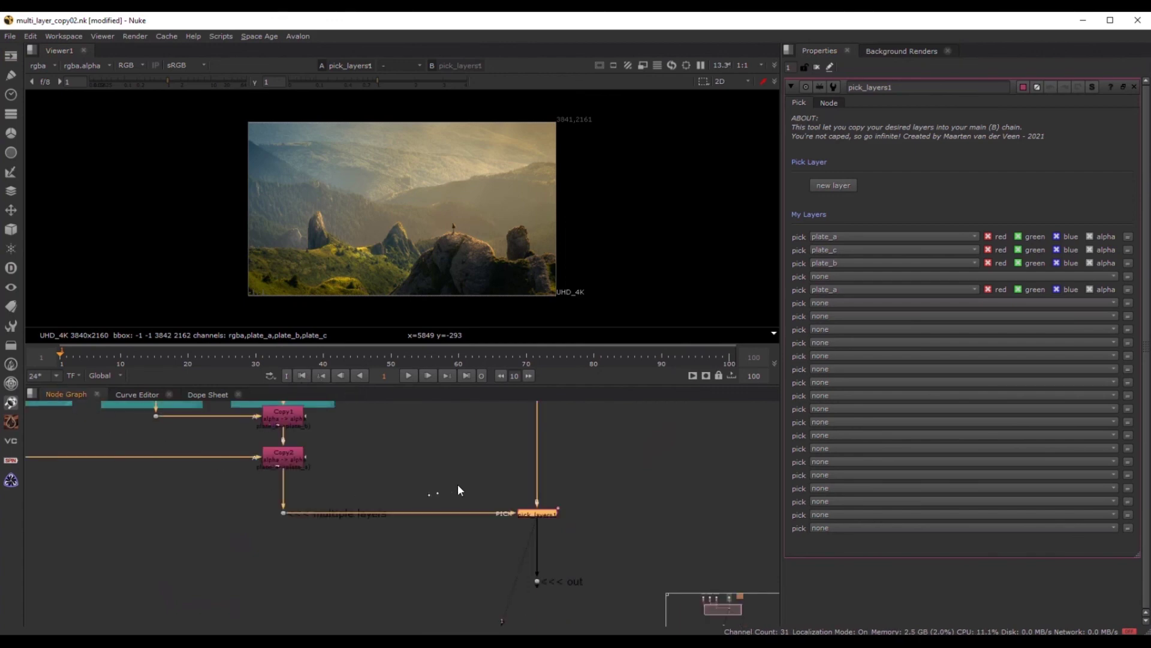
{"action": "middle_click_drag", "start_coordinate": [458, 484], "coordinate": [401, 517]}
{"action": "left_click", "coordinate": [422, 485]}
{"action": "left_click_drag", "start_coordinate": [538, 530], "coordinate": [389, 609]}
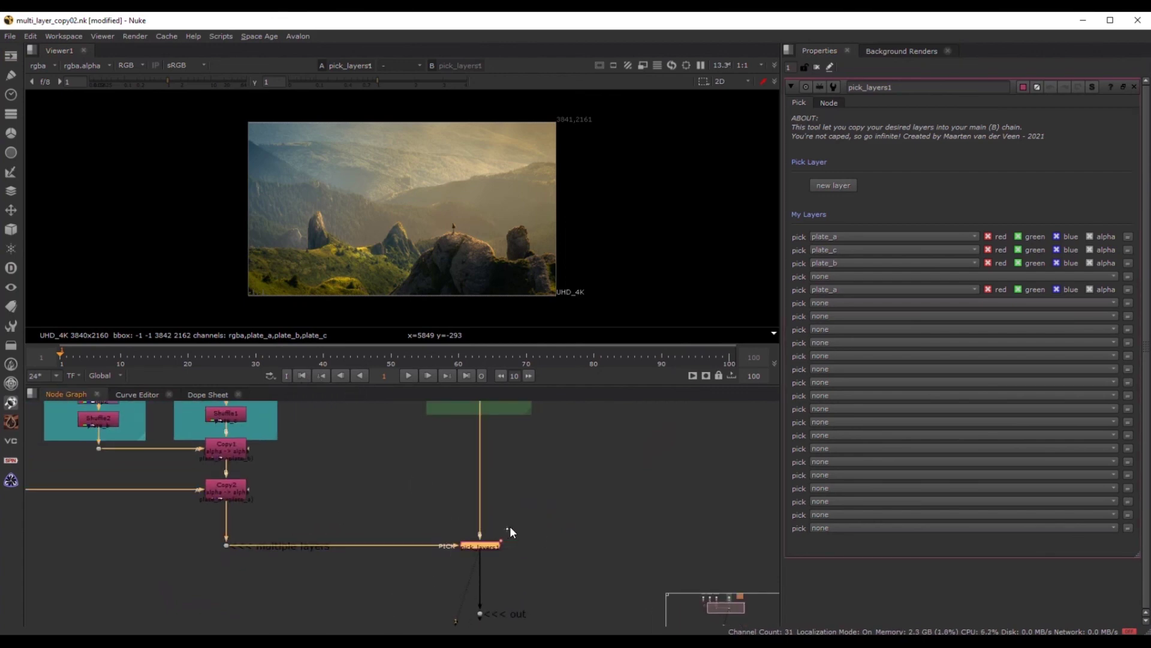